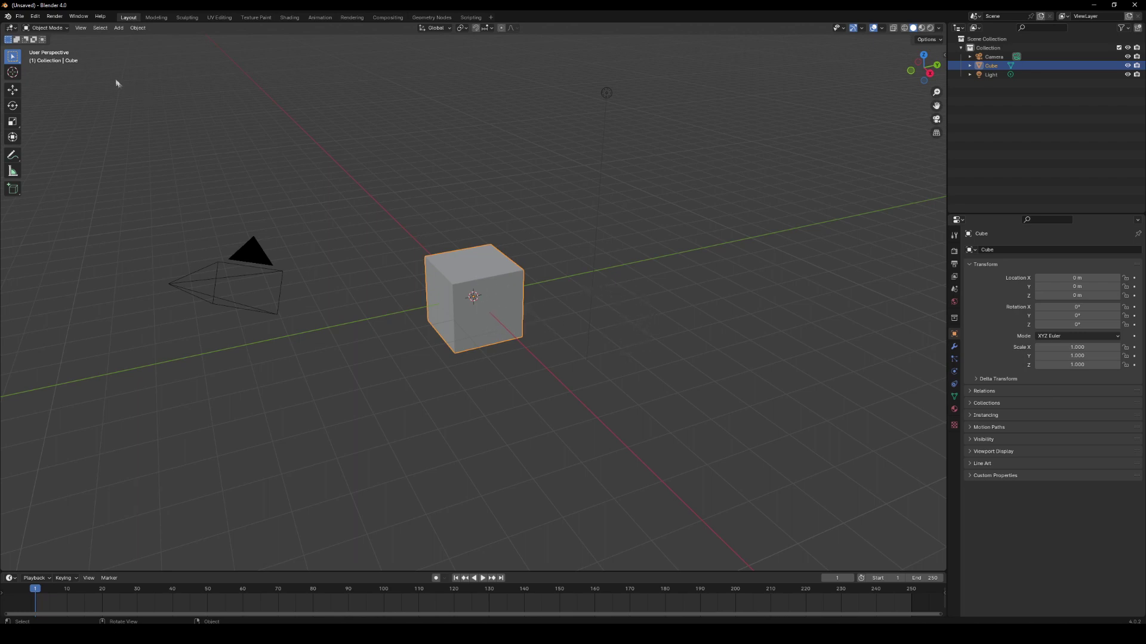
Open the R6IK_1.blend rig file from the Downloads folder.
left_click(20, 17)
left_click(34, 36)
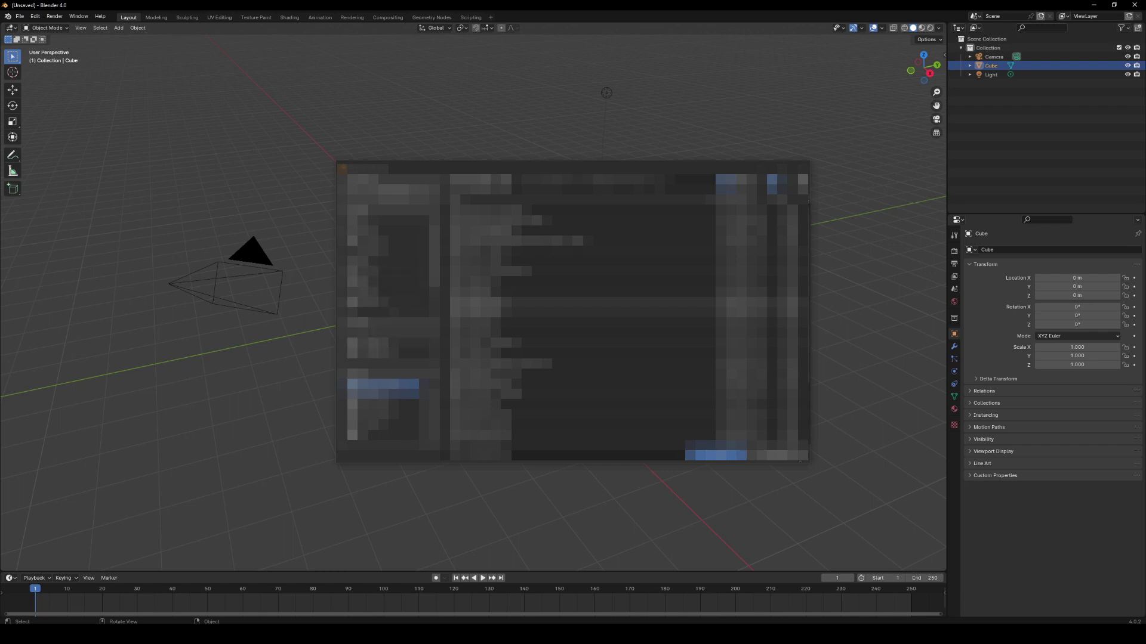
left_click(374, 396)
double_click(515, 353)
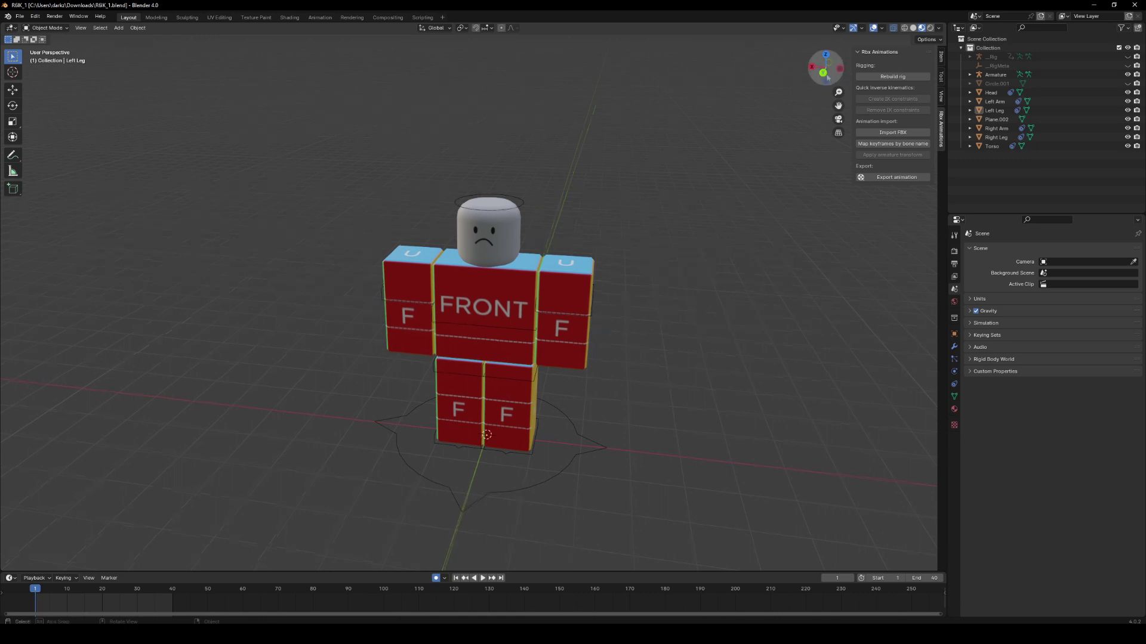
Switch to the Animation workspace with the character seen from its front left.
left_click_drag(825, 67, 913, 76)
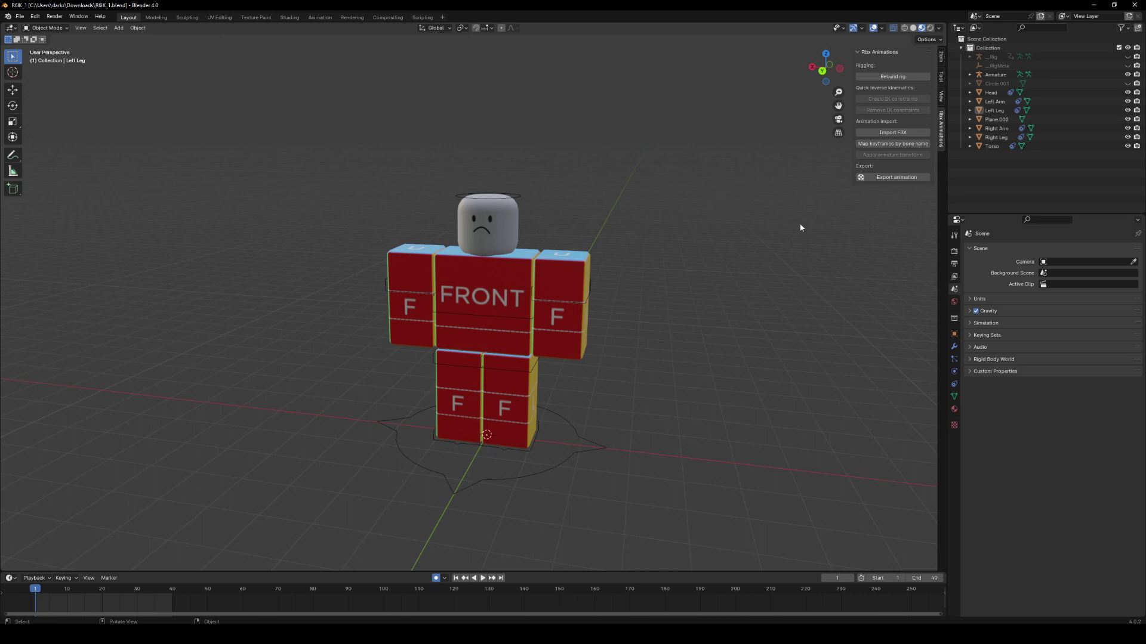
left_click(892, 77)
left_click(321, 18)
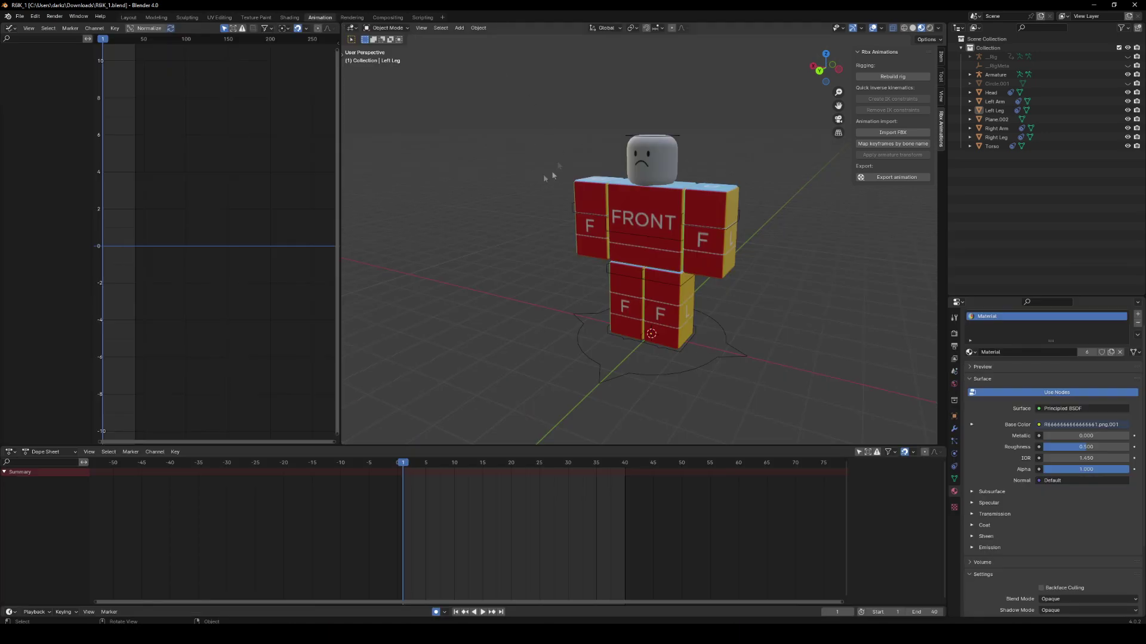
left_click_drag(817, 67, 795, 69)
Set the animation range to start at frame 0 and end at frame 120, and go to frame 0.
left_click(887, 613)
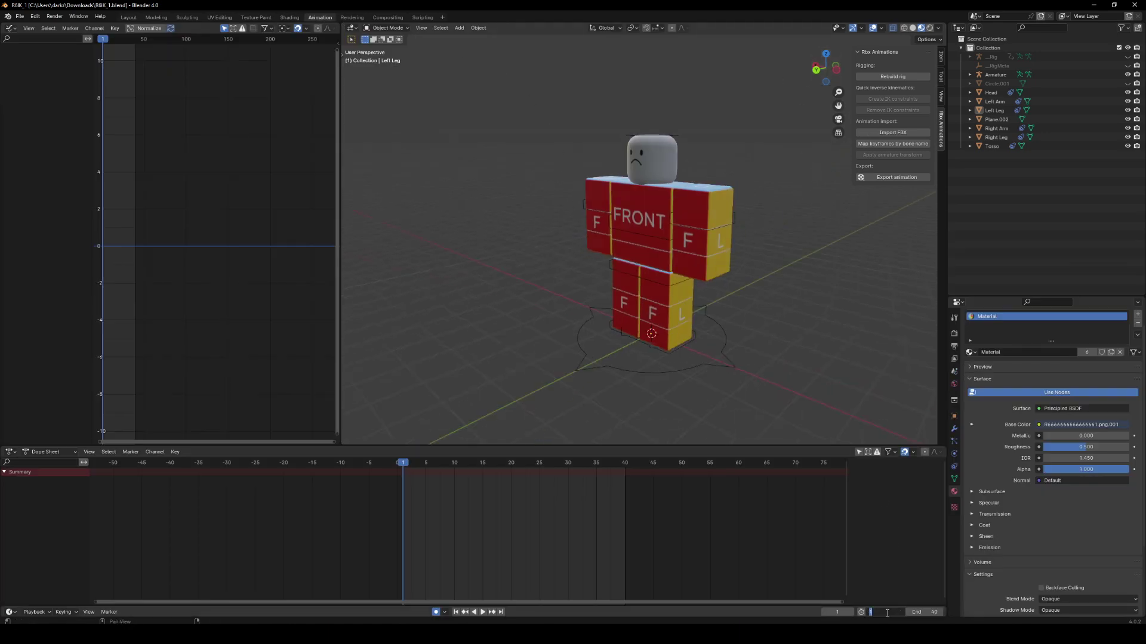
type("0")
key("Return")
left_click(918, 613)
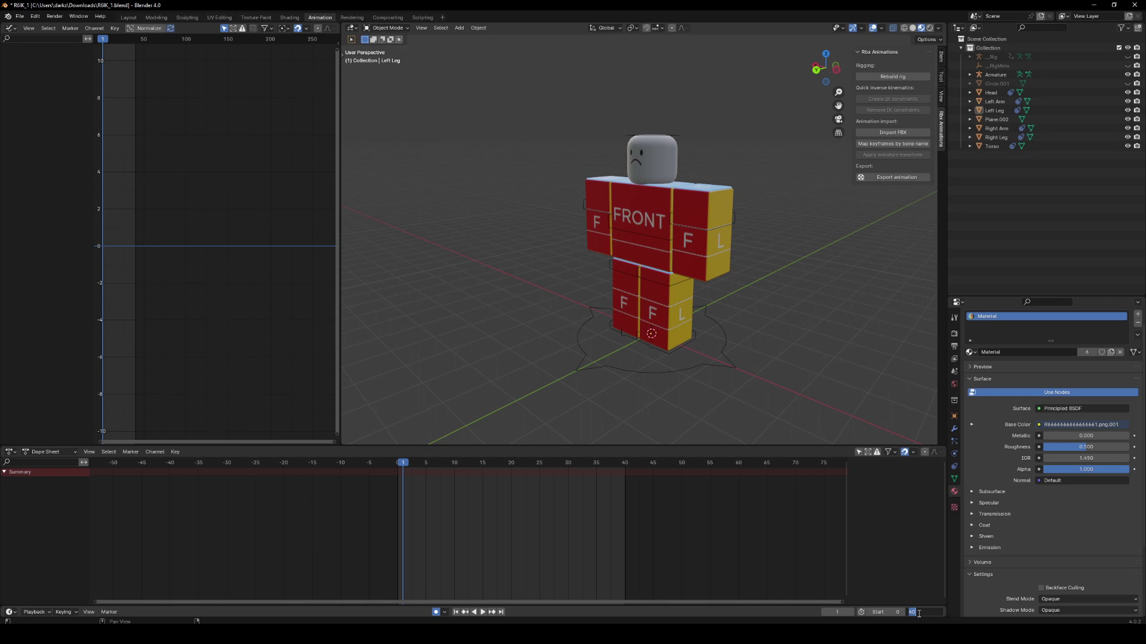
type("120")
key("Return")
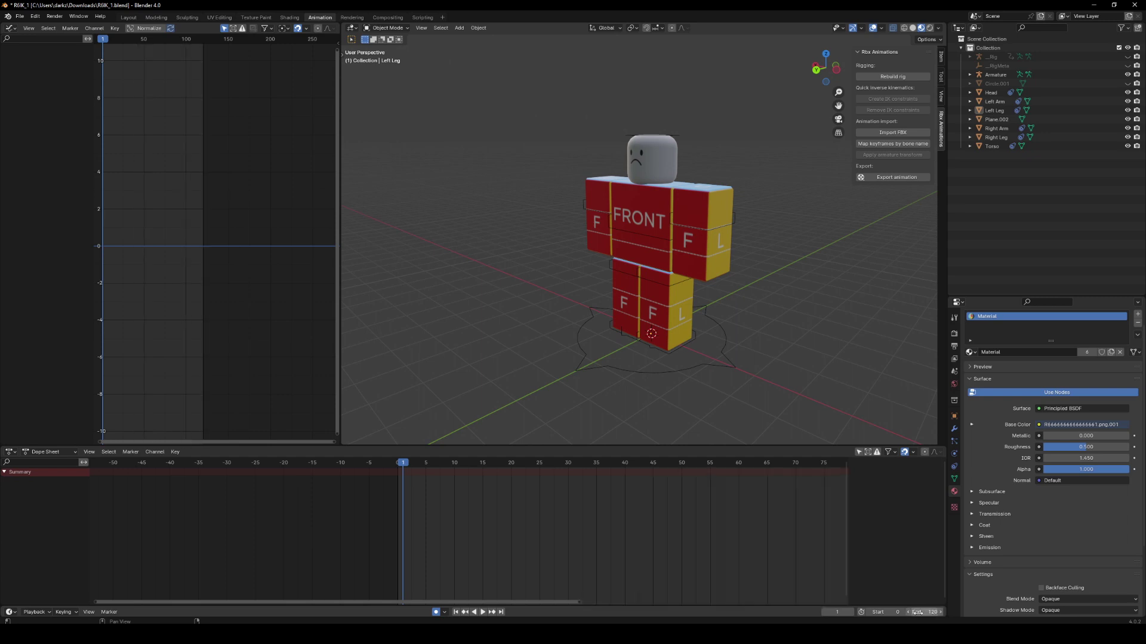
left_click_drag(566, 601, 692, 605)
key("Escape")
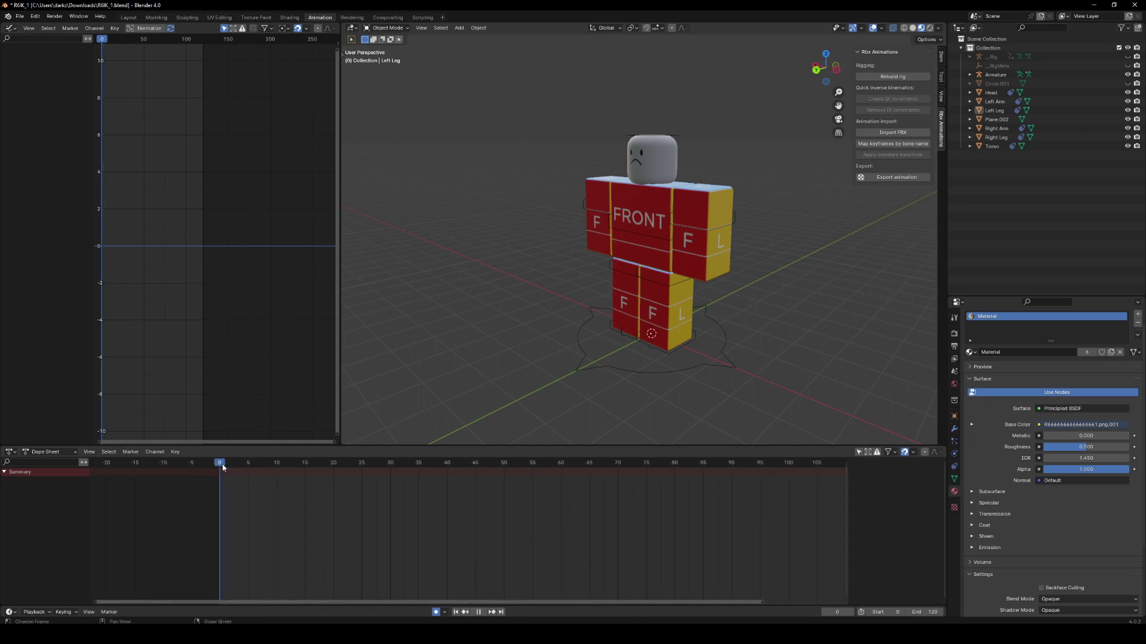
Select the character's Armature and switch it to Pose Mode.
left_click(641, 235)
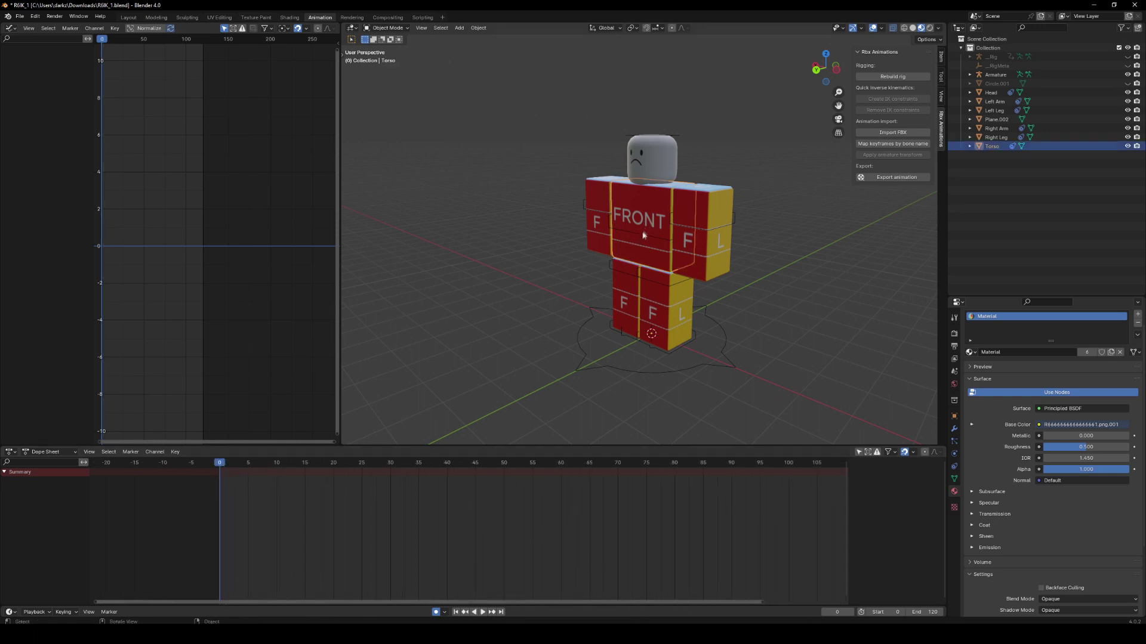
left_click(643, 236)
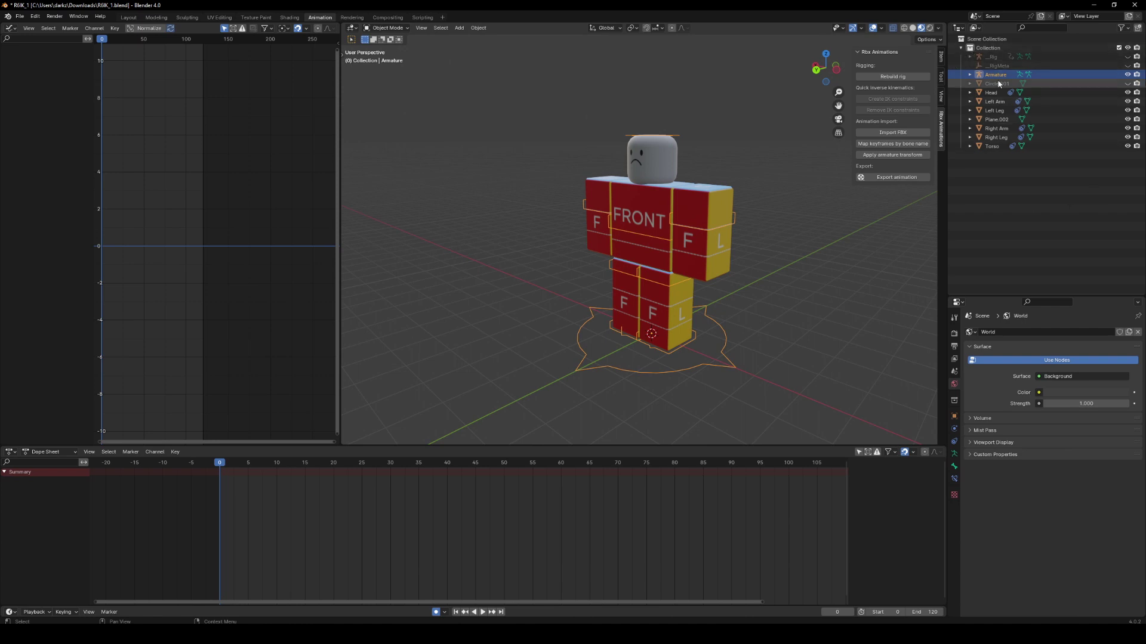
left_click(387, 28)
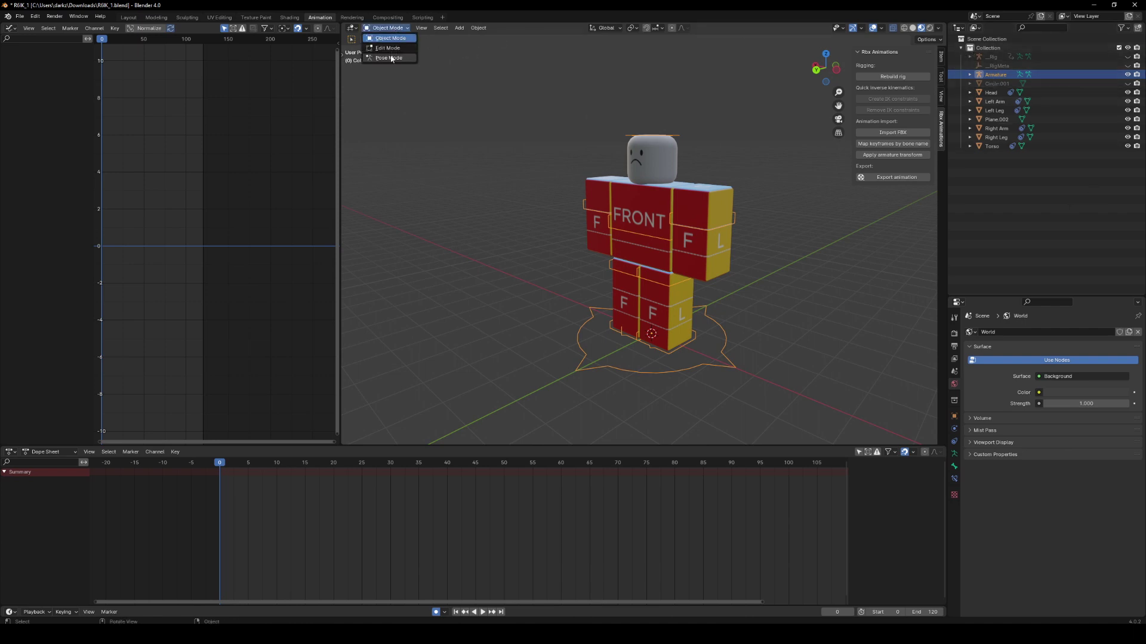
left_click(389, 58)
left_click(341, 53)
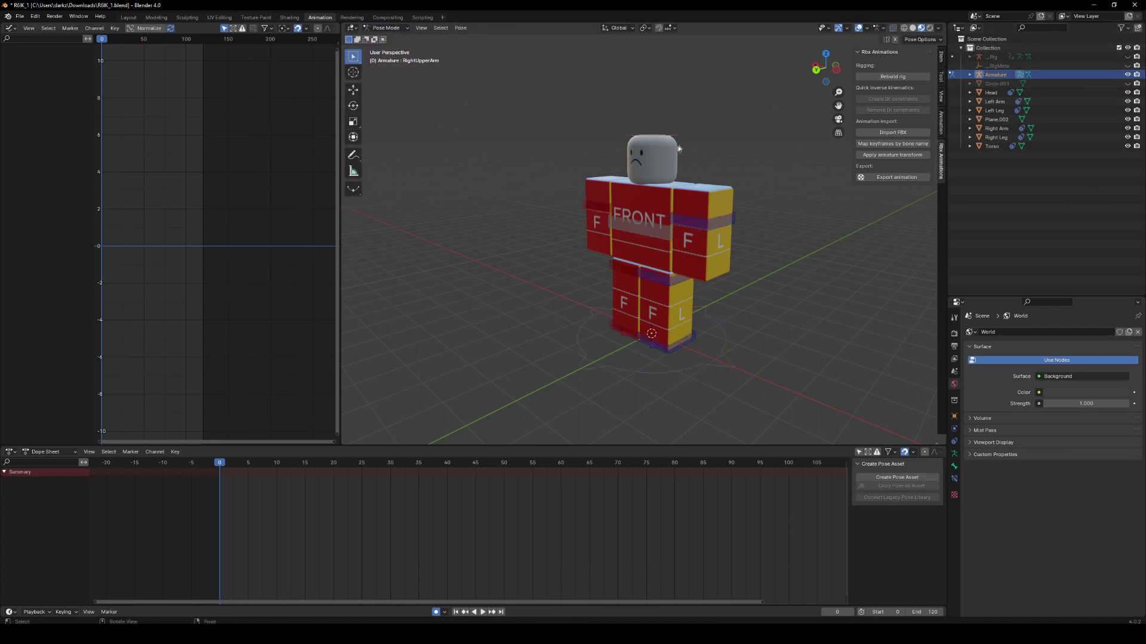
Rotate the Torso bone at frame 0 so that the upper body leans forward.
left_click(644, 234)
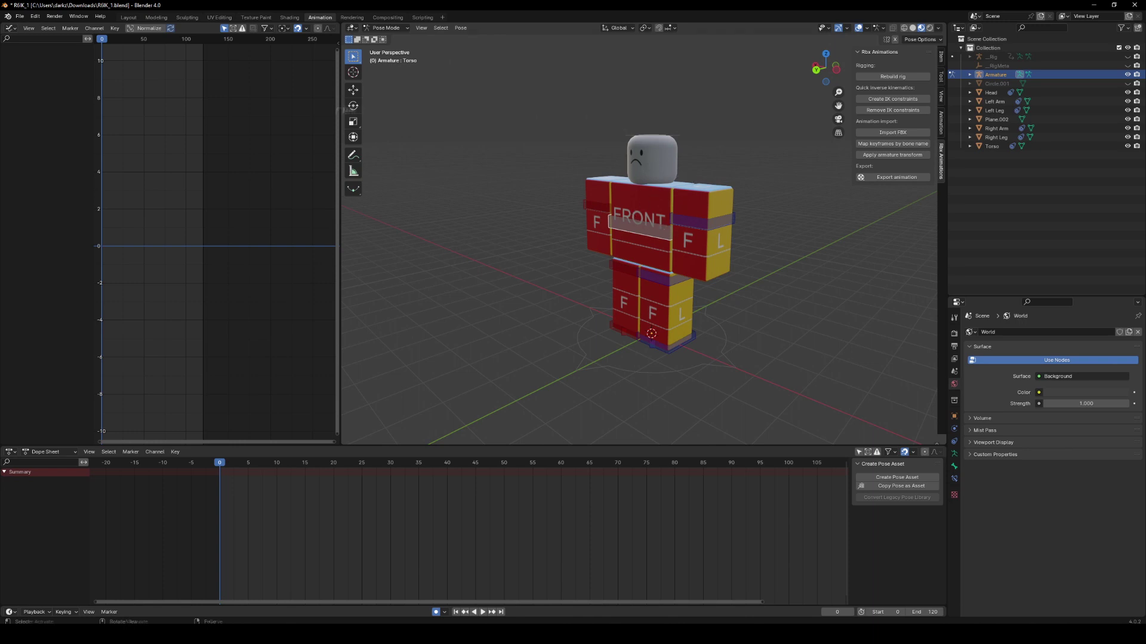
left_click(352, 106)
left_click_drag(642, 222, 615, 245)
middle_click_drag(615, 280, 567, 283)
middle_click_drag(454, 341, 649, 348)
Move the right upper leg bone and the right leg's IK target forward to put the right leg in front.
key("shift+space")
key("g")
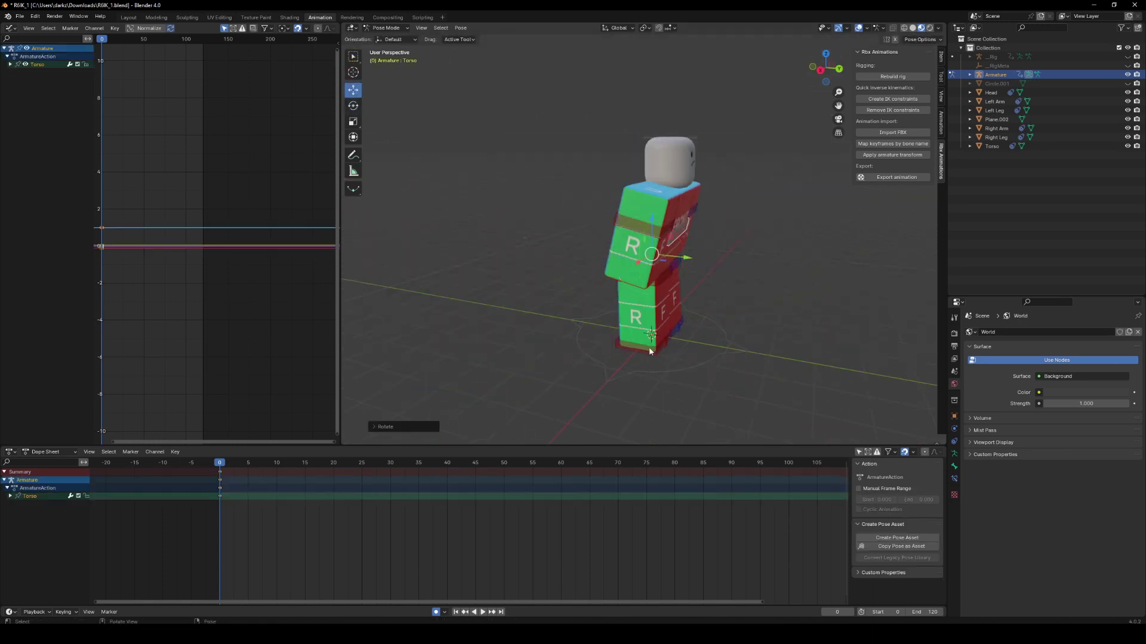
left_click(656, 279)
left_click_drag(689, 285, 713, 290)
left_click(645, 348)
left_click_drag(681, 354, 709, 358)
middle_click_drag(709, 358, 602, 355)
mouse_move(636, 345)
left_mouse_down()
mouse_move(663, 361)
mouse_move(633, 344)
left_mouse_up()
Move the left leg's IK target backward behind the body and rotate it to angle the trailing leg.
left_click(353, 106)
left_click(352, 90)
left_click(714, 339)
middle_click_drag(713, 339, 582, 337)
left_click_drag(681, 331, 720, 333)
left_click_drag(753, 349, 745, 337)
middle_click_drag(621, 340, 746, 341)
key("shift+space")
key("r")
left_click_drag(740, 352, 757, 351)
middle_click_drag(757, 351, 624, 347)
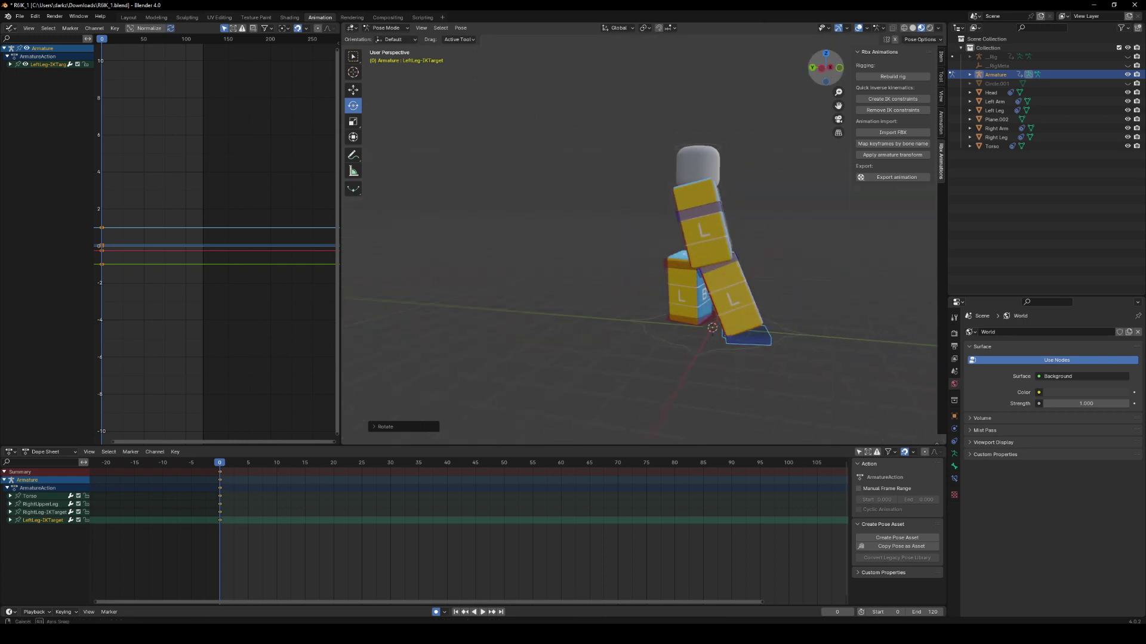
Rotate the right upper arm bone forward and outward from the torso.
left_click_drag(825, 67, 859, 67)
left_click(724, 203)
left_click(627, 233)
left_click_drag(676, 212, 664, 201)
mouse_move(825, 67)
left_mouse_down()
mouse_move(793, 64)
mouse_move(820, 66)
left_mouse_up()
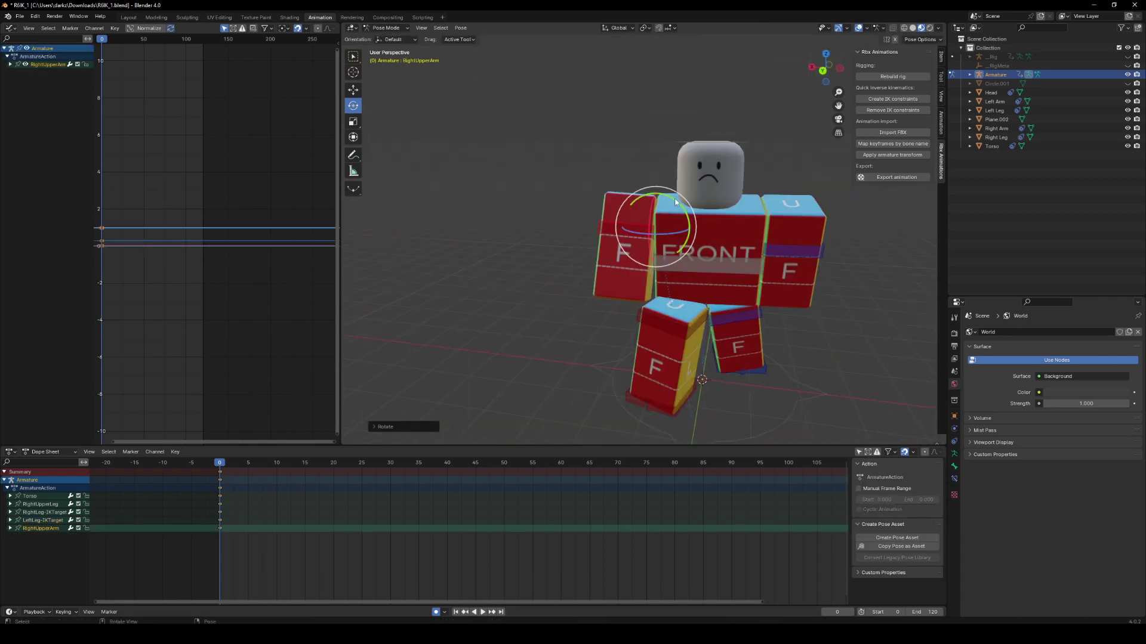
left_click_drag(675, 202, 683, 209)
middle_click_drag(683, 209, 621, 210)
left_click_drag(638, 203, 629, 215)
Rotate the left upper arm bone backward and slightly outward from the torso.
left_click(776, 239)
middle_click_drag(776, 239, 719, 230)
left_click_drag(719, 212, 701, 218)
middle_click_drag(701, 219, 759, 218)
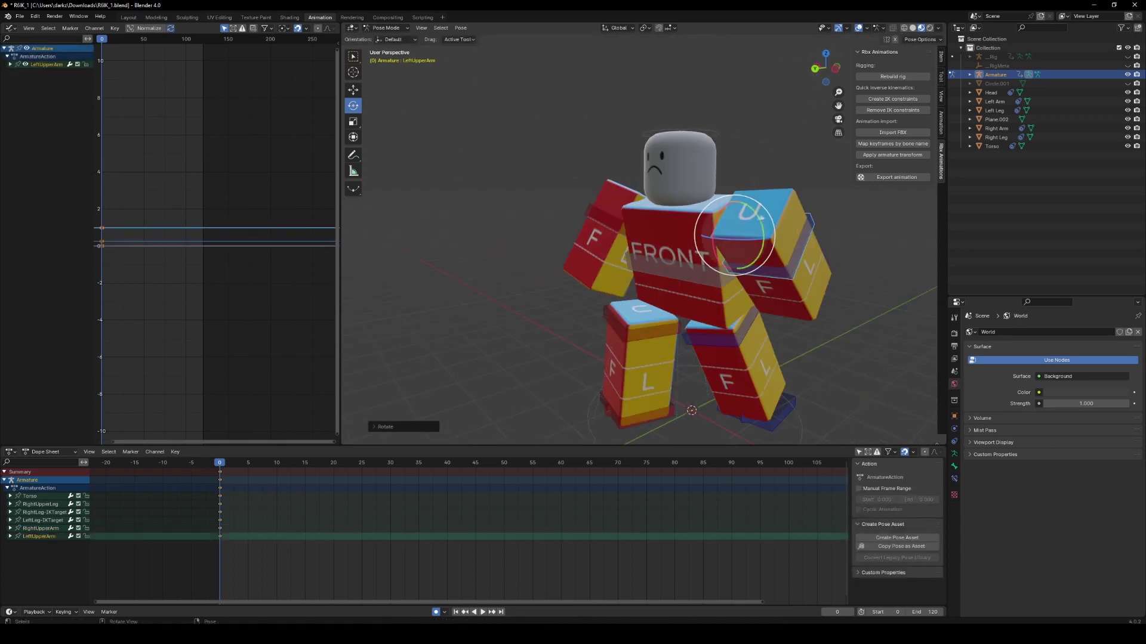
left_click_drag(759, 217, 765, 229)
mouse_move(826, 67)
left_mouse_down()
mouse_move(839, 68)
mouse_move(788, 68)
mouse_move(877, 76)
mouse_move(831, 67)
mouse_move(842, 68)
left_mouse_up()
scroll(823, 133, "down", 2)
Select all the rig's bones and copy their pose at frame 0.
left_click(354, 57)
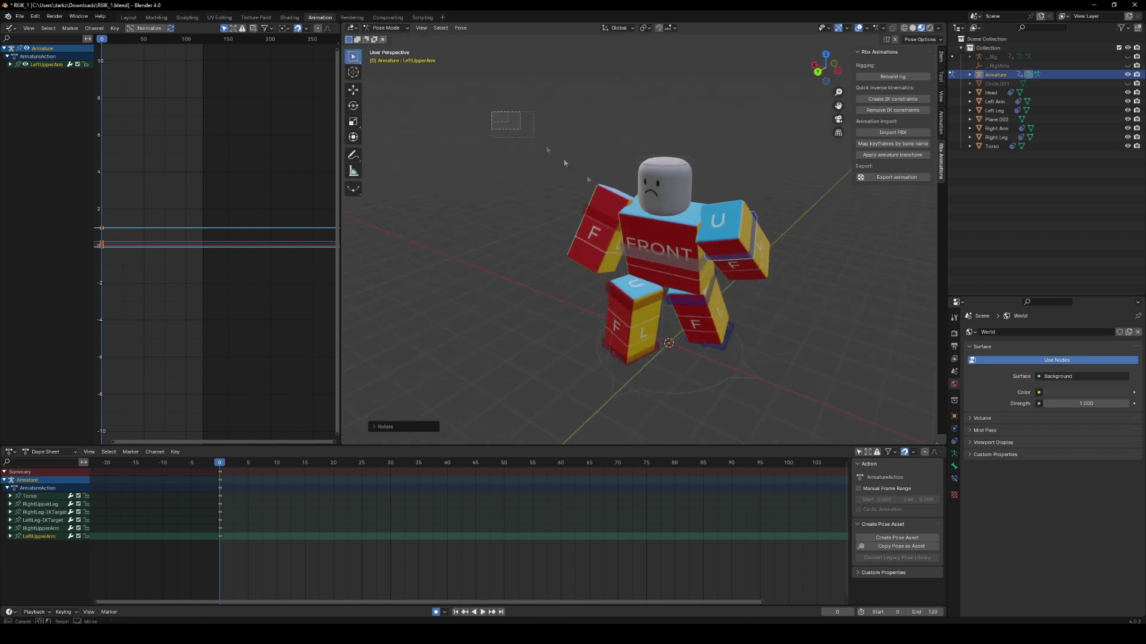
left_click_drag(490, 111, 814, 383)
right_click(459, 193)
left_click(410, 203)
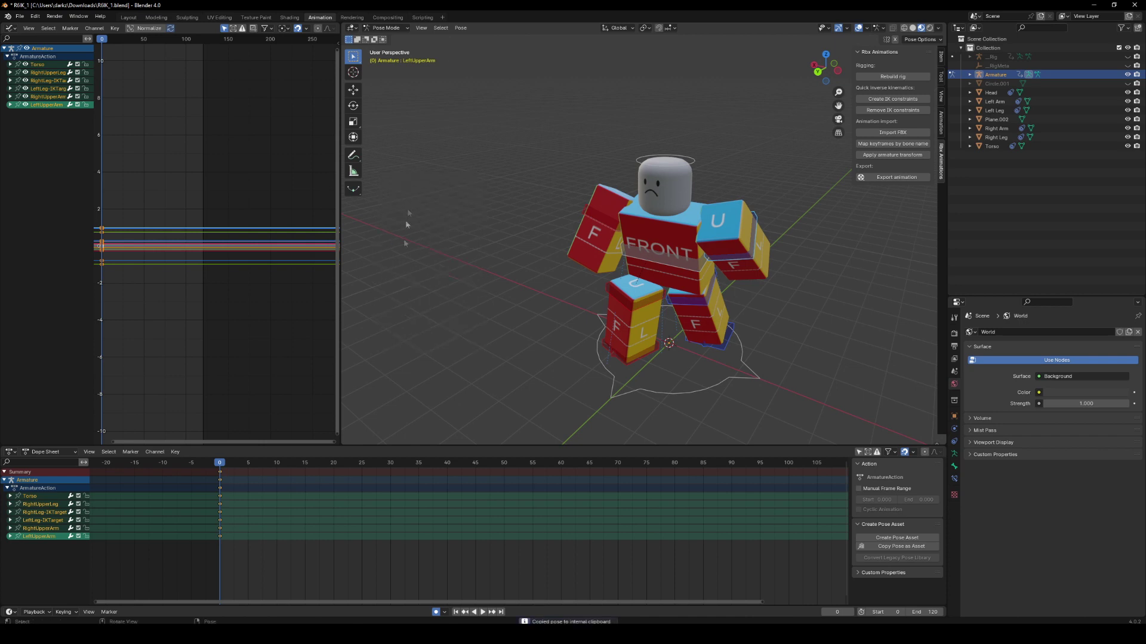
Paste the copied pose X-flipped at frame 40 and scrub back to frame 20 to check the motion.
left_click(450, 465)
right_click(428, 245)
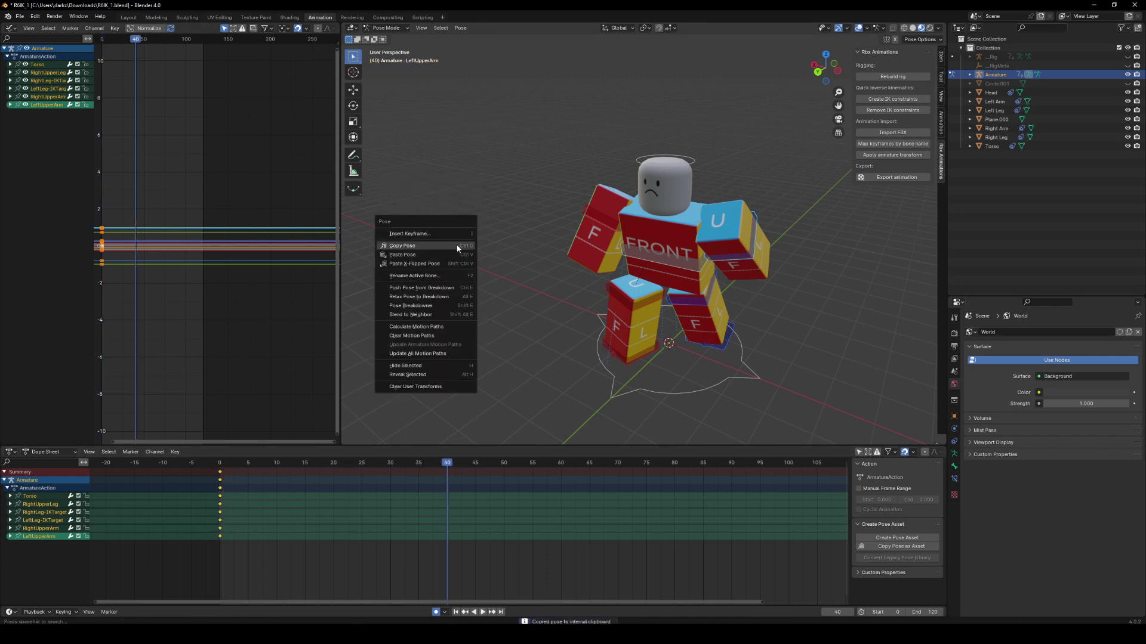
left_click(426, 264)
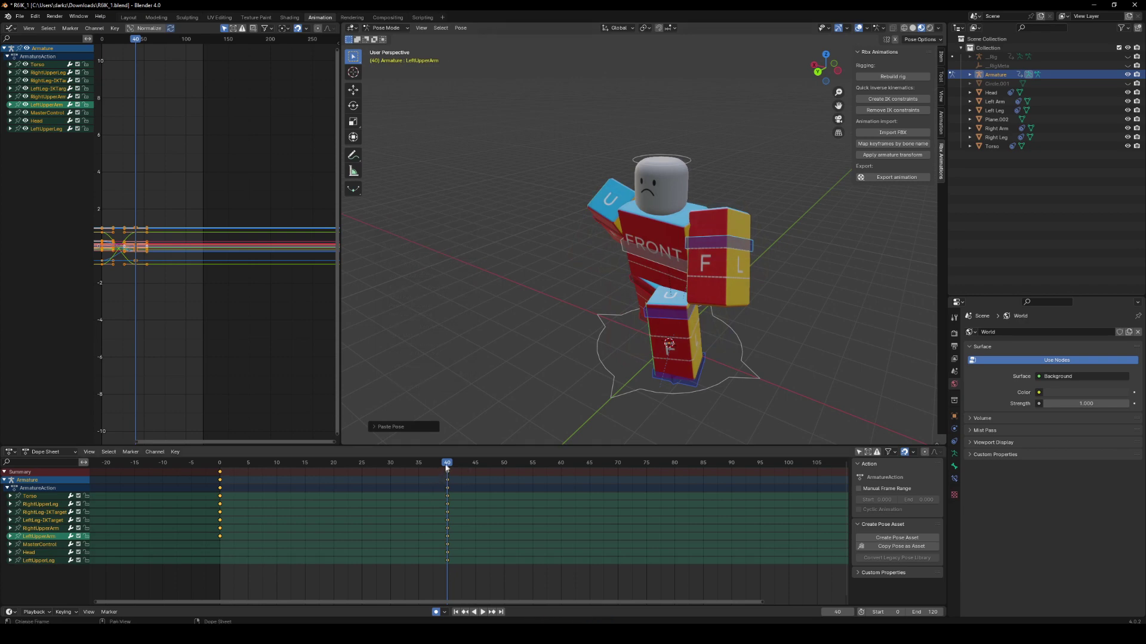
key("space")
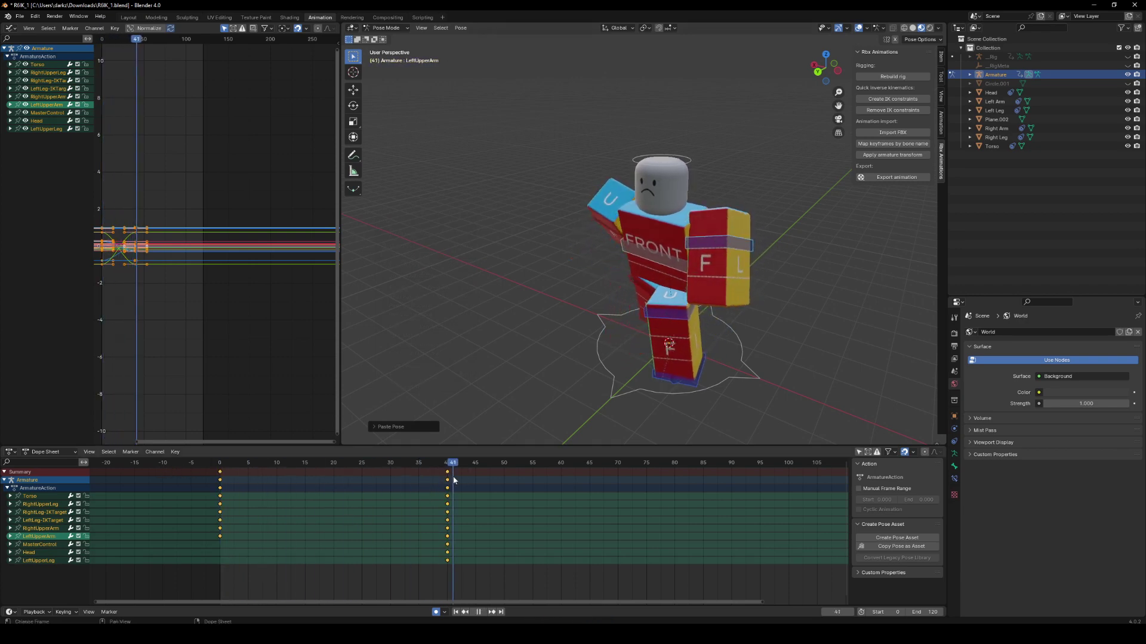
left_click_drag(453, 481, 333, 469)
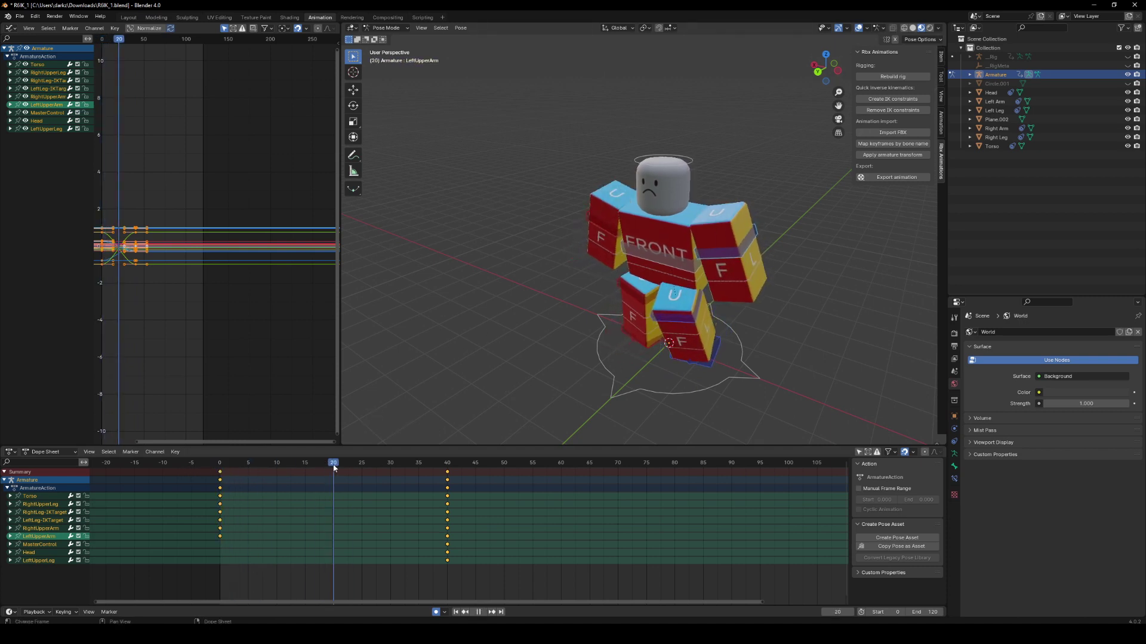
left_click_drag(825, 68, 937, 47)
mouse_move(339, 463)
left_mouse_down()
mouse_move(257, 464)
mouse_move(358, 464)
left_mouse_up()
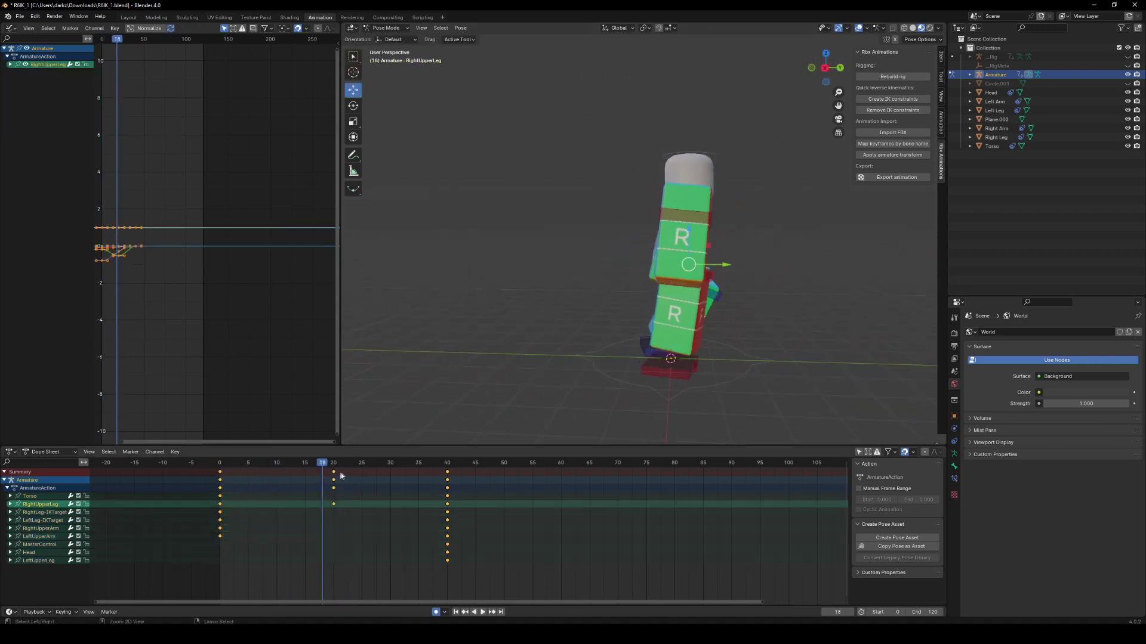
key("ctrl+z")
key("ctrl+z")
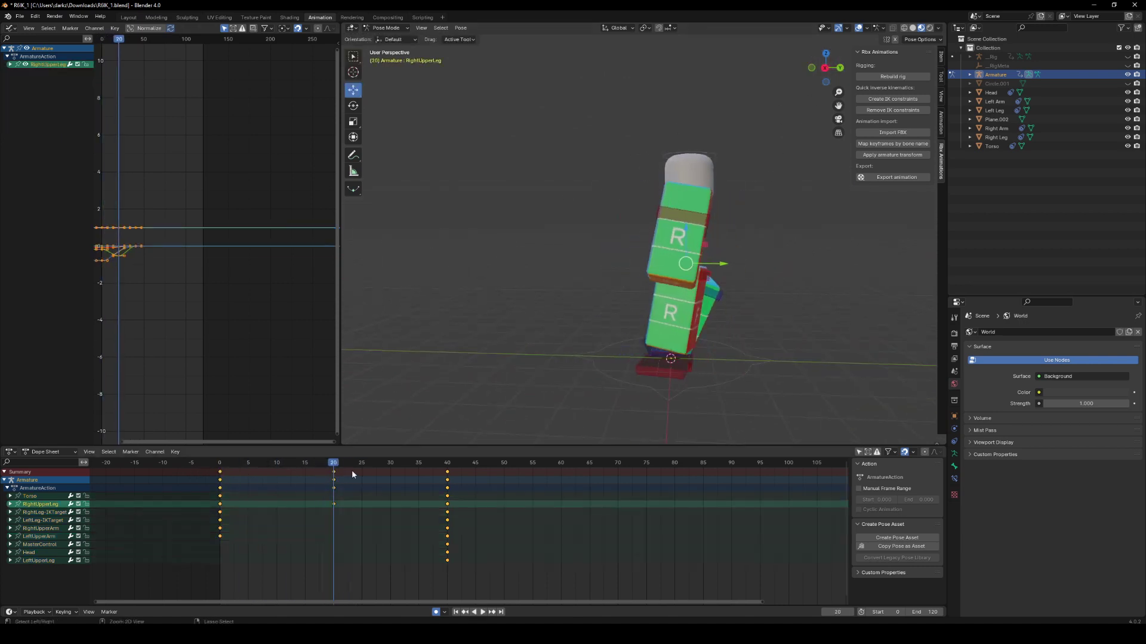
left_click_drag(826, 67, 686, 67)
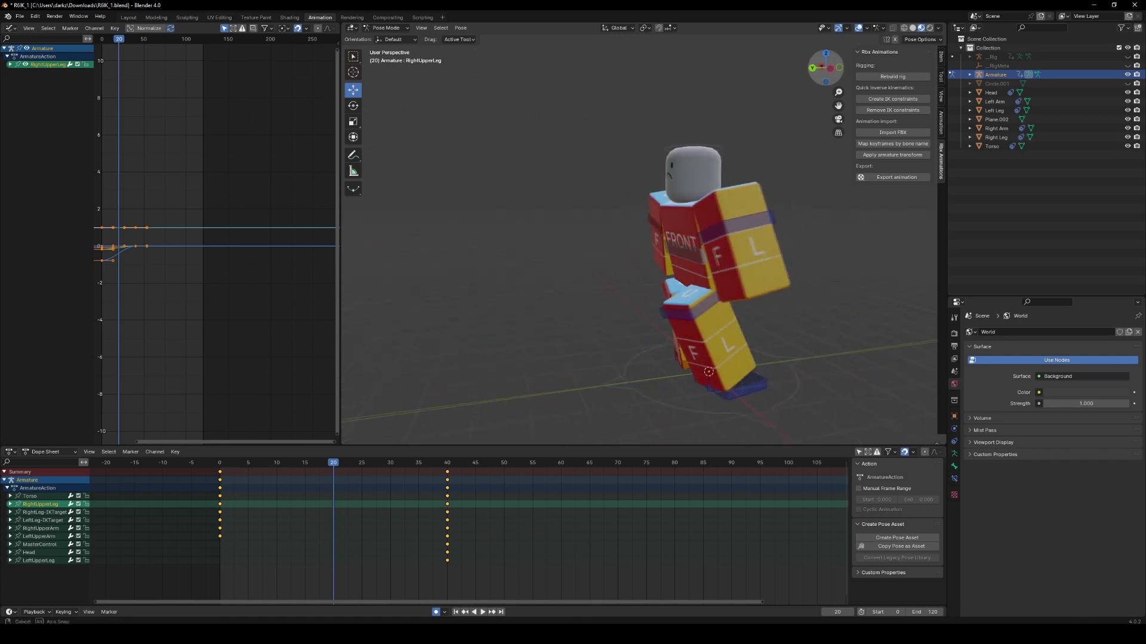
left_click(729, 380)
left_click_drag(829, 69, 801, 55)
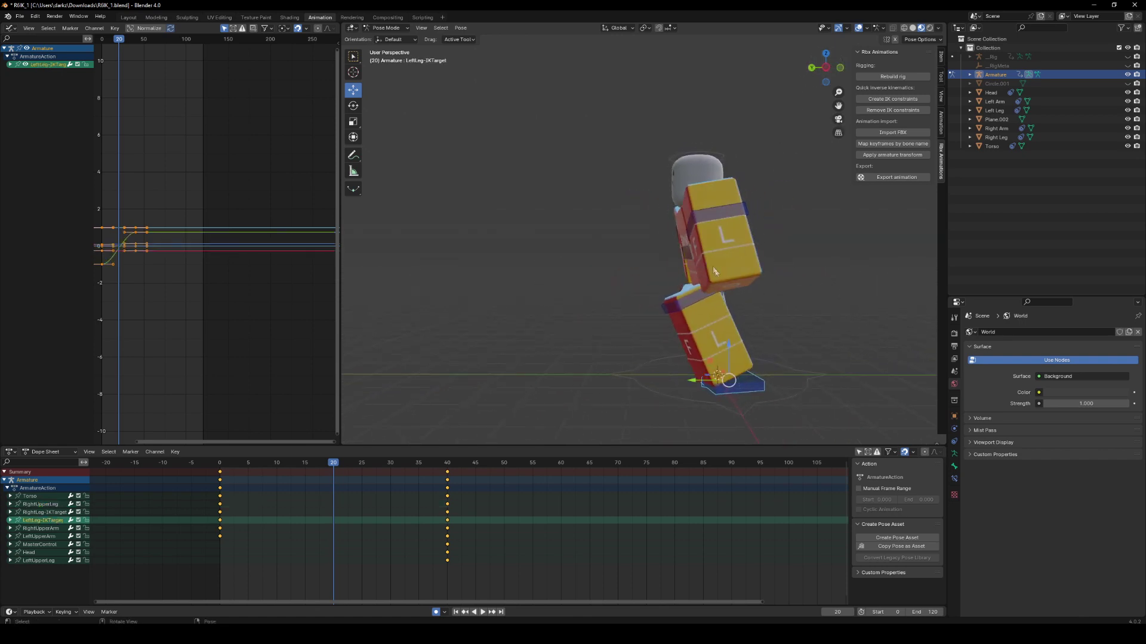
left_click(691, 295)
left_click_drag(686, 256, 687, 235)
mouse_move(338, 465)
left_mouse_down()
mouse_move(282, 463)
mouse_move(333, 463)
left_mouse_up()
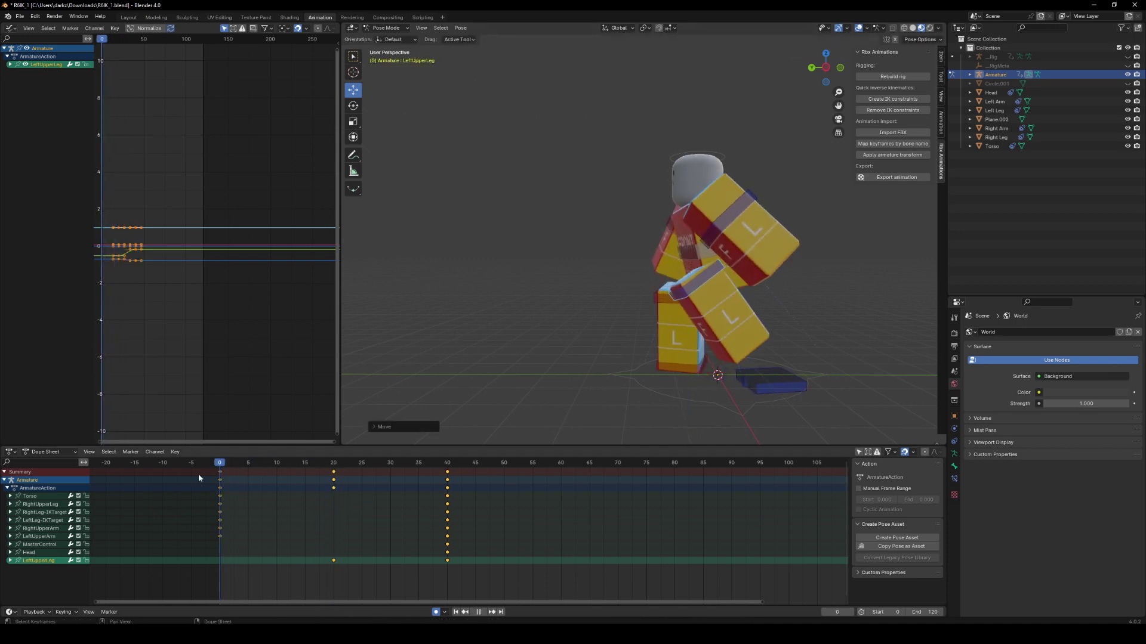
key("Delete")
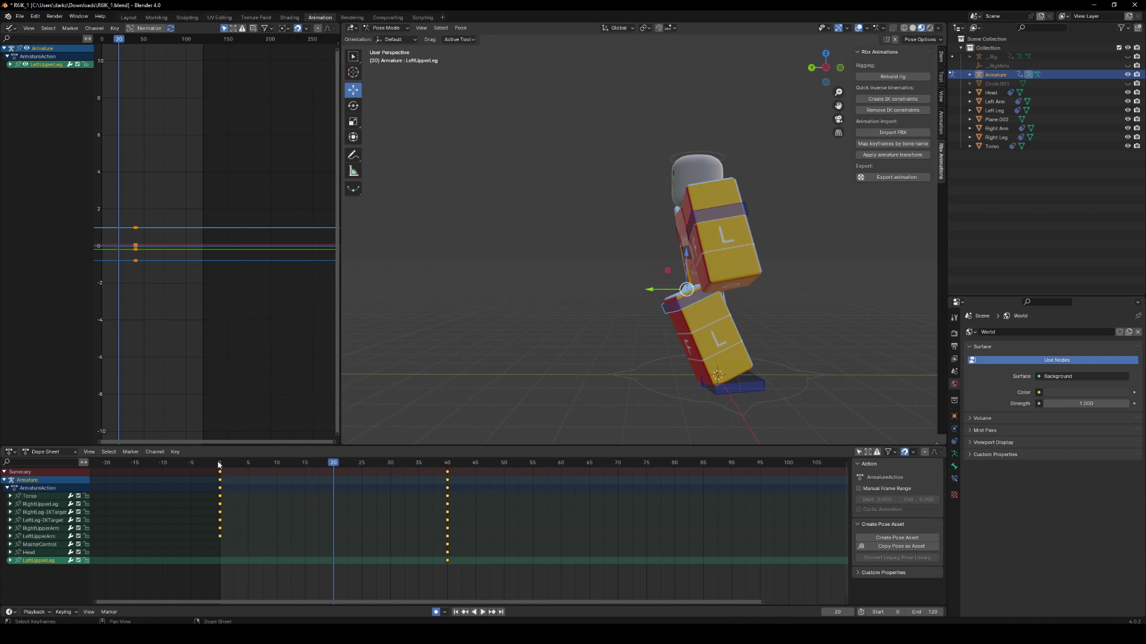
At frame 0, copy the pose of all bones and paste it in place to key every bone there.
left_click(219, 464)
left_click(354, 56)
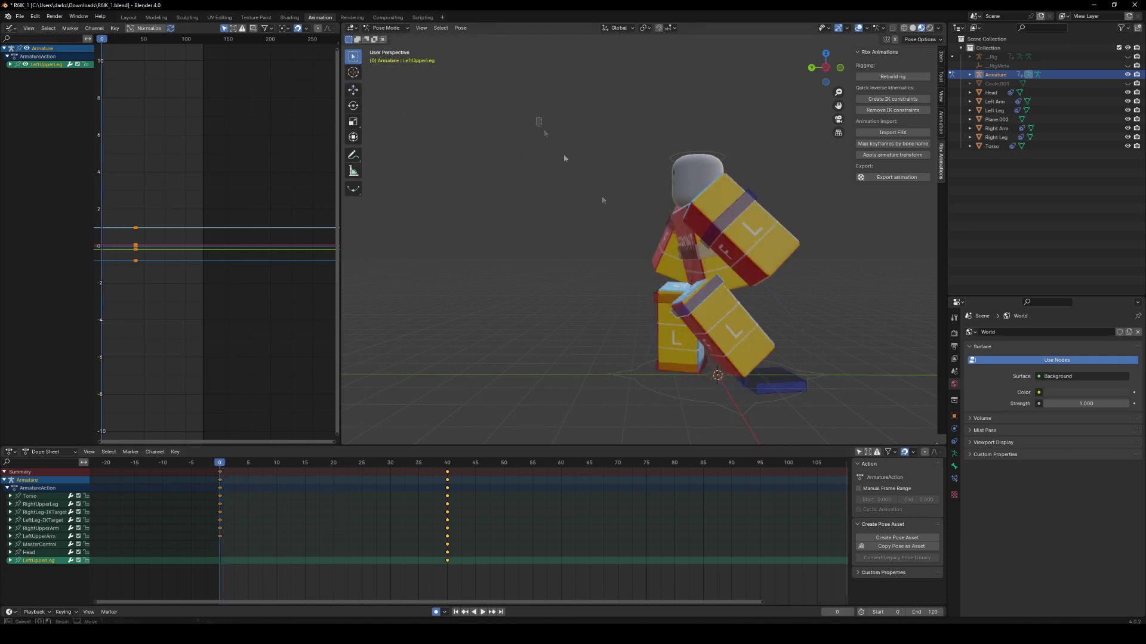
key("a")
right_click(537, 268)
left_click(481, 252)
right_click(479, 251)
left_click(471, 259)
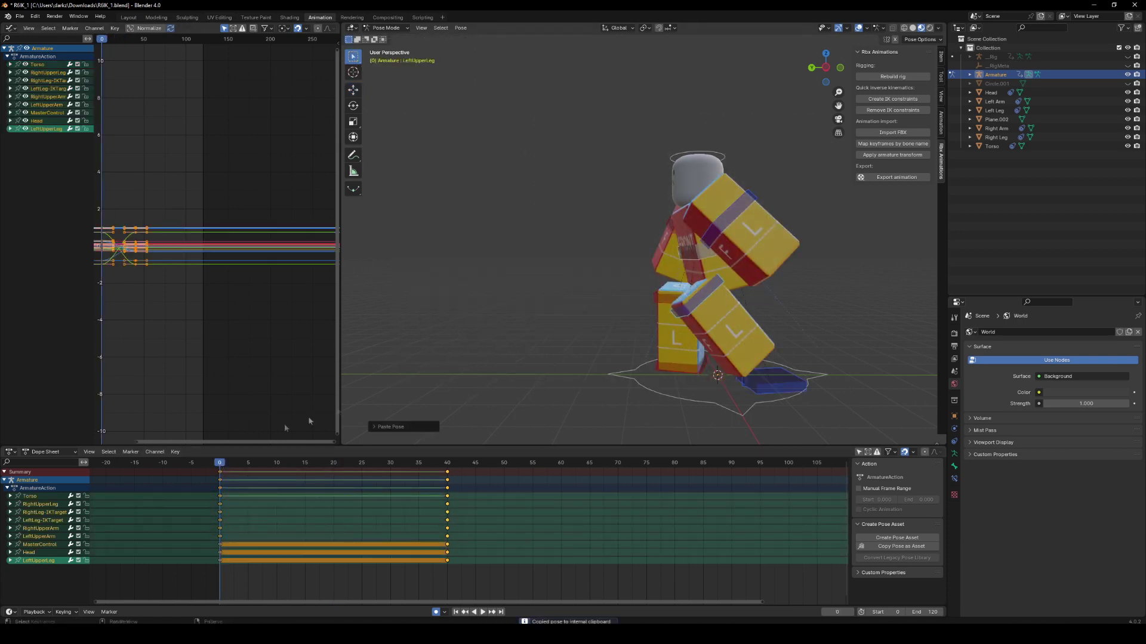
Raise the left upper leg bone vertically at frame 20 and play the animation to check the step.
left_click_drag(220, 464, 333, 464)
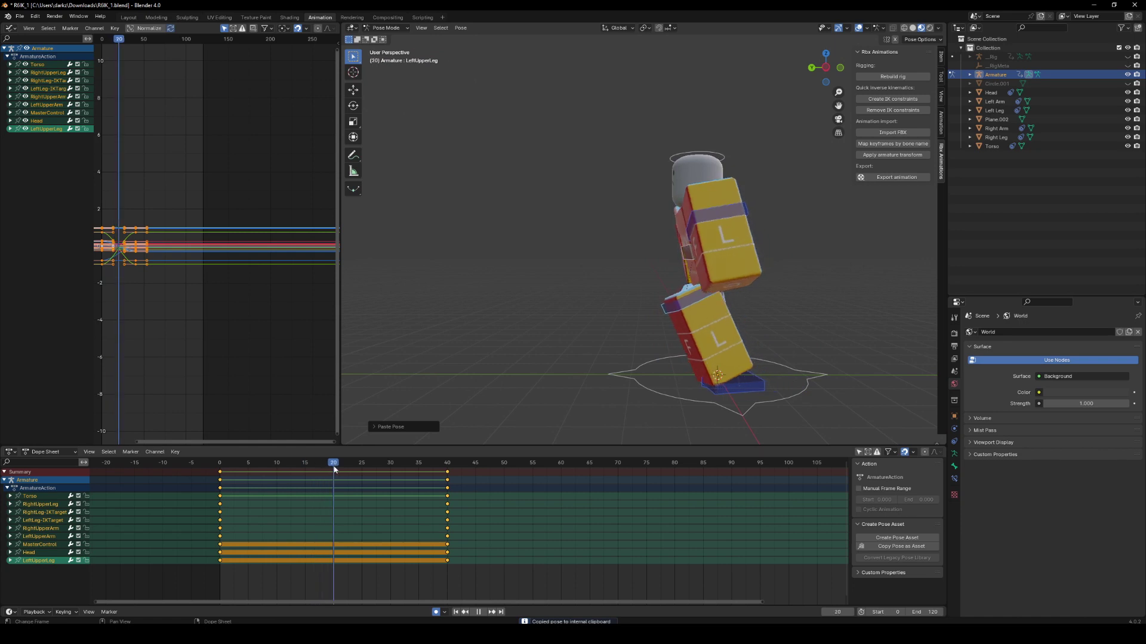
left_click(691, 300)
left_click(353, 90)
left_click_drag(687, 256, 686, 236)
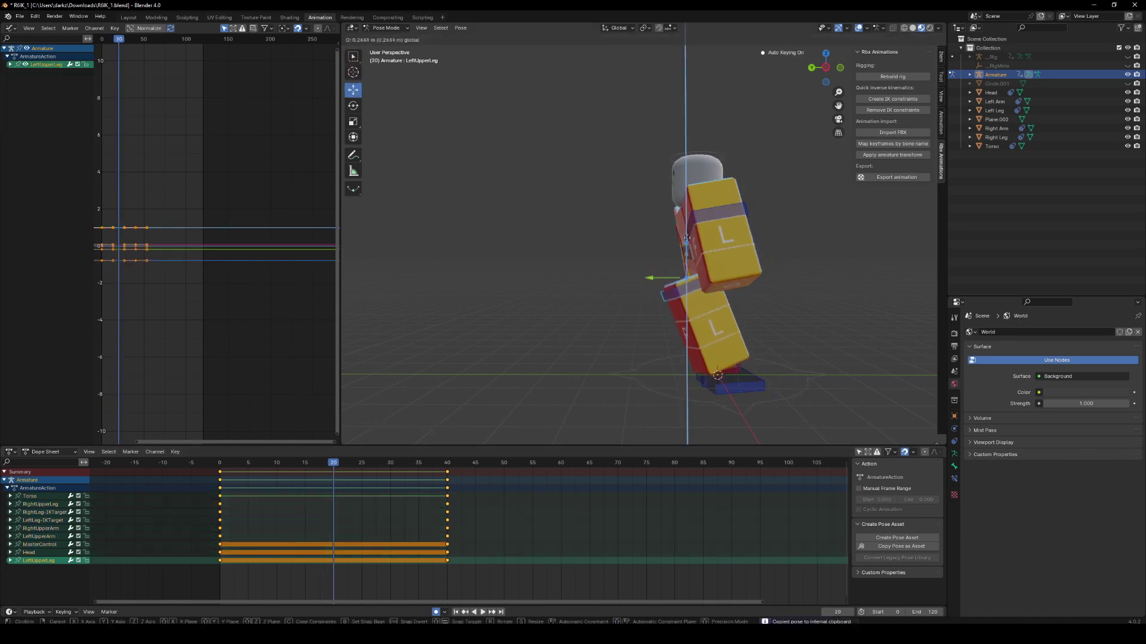
key("space")
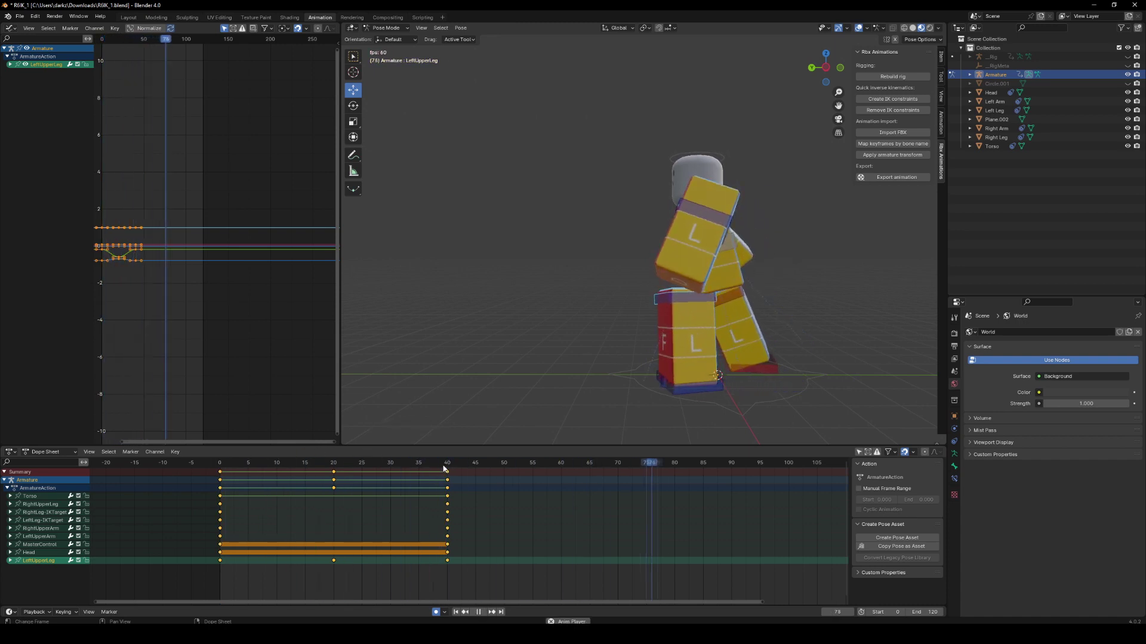
key("space")
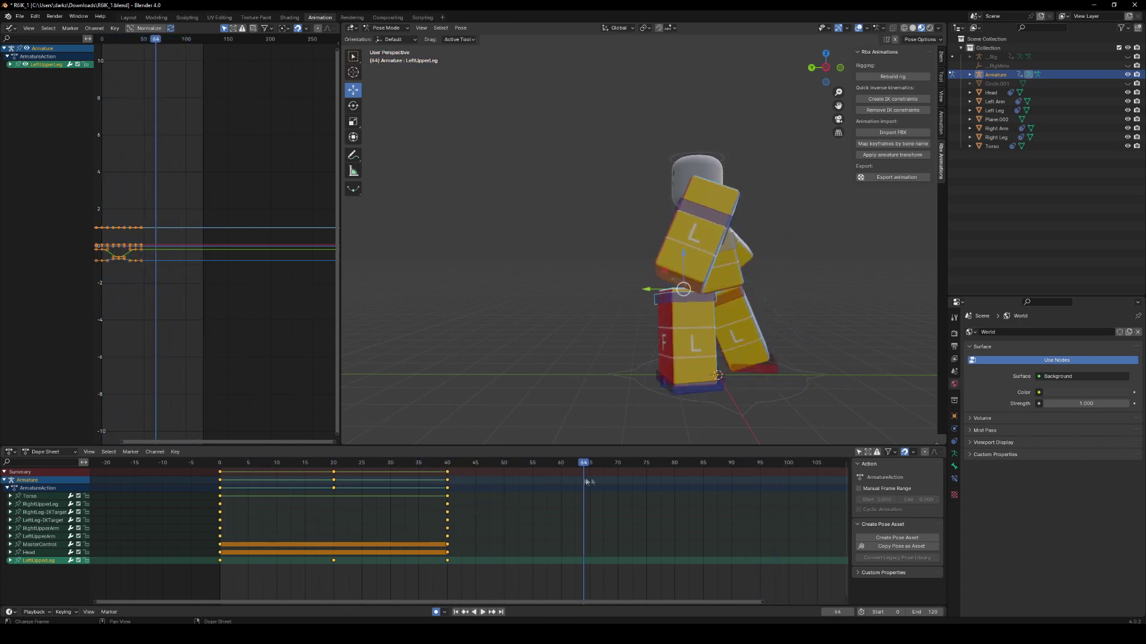
left_click_drag(582, 468, 361, 467)
left_click_drag(455, 470, 324, 573)
right_click(344, 479)
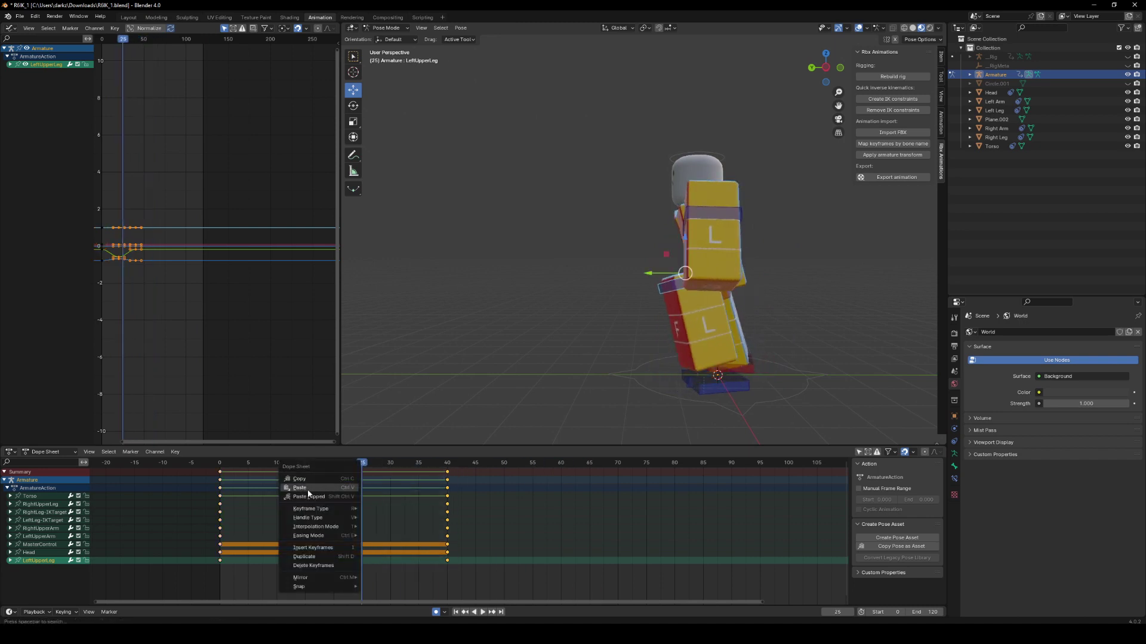
left_click(322, 479)
key("Up")
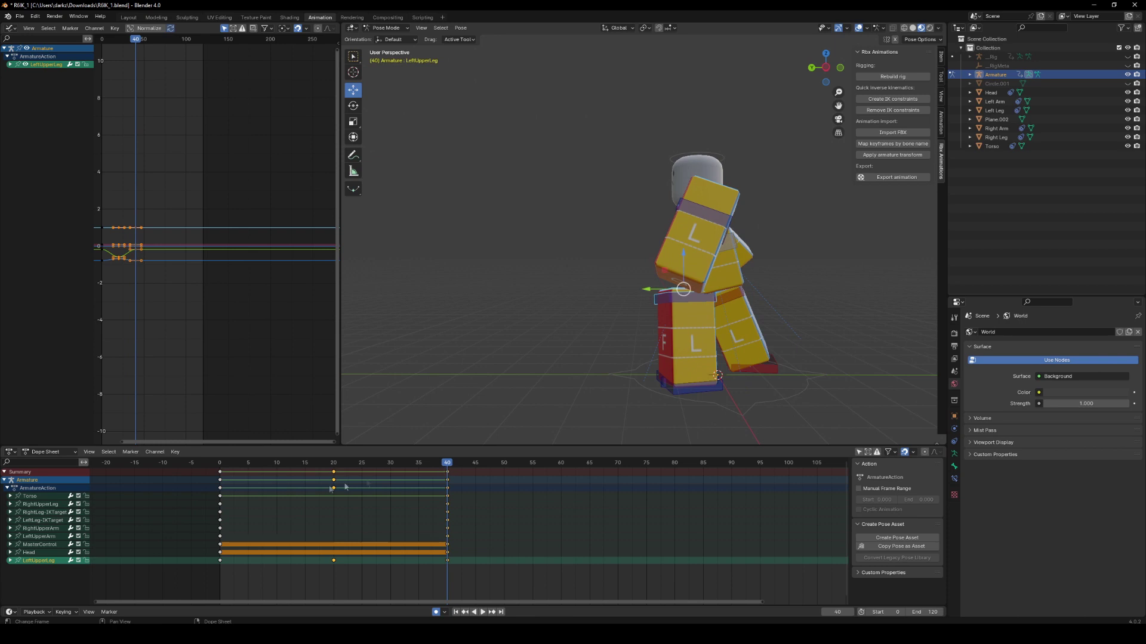
Copy the keyframes of all bones at frame 0 and paste them at frame 80.
left_click(346, 478)
left_click_drag(346, 477, 211, 566)
right_click(220, 530)
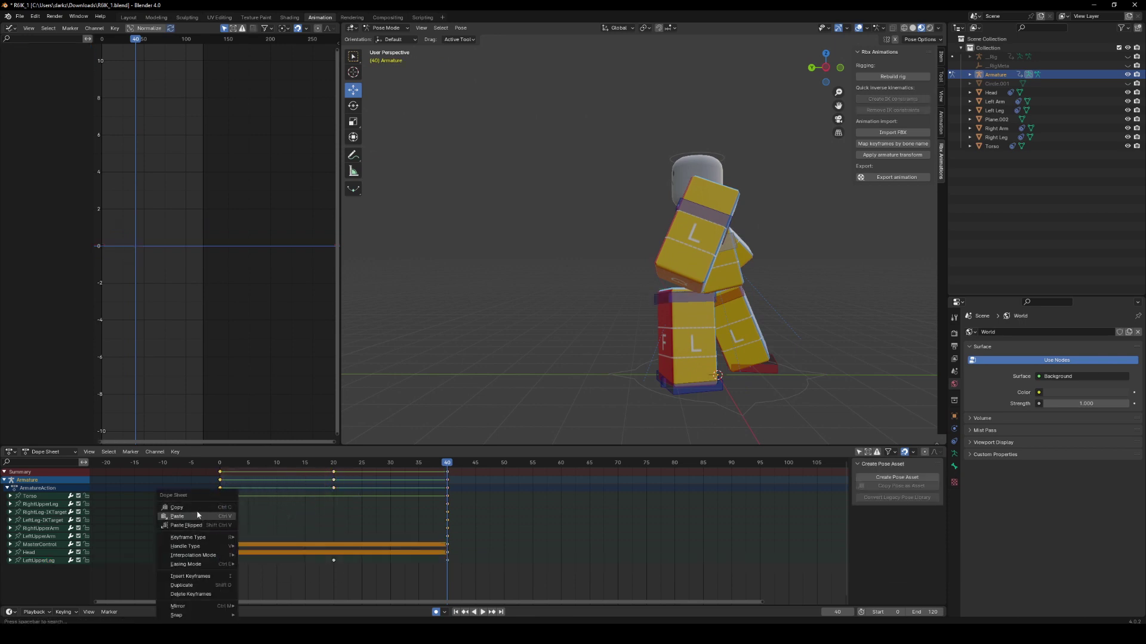
left_click(197, 510)
key("space")
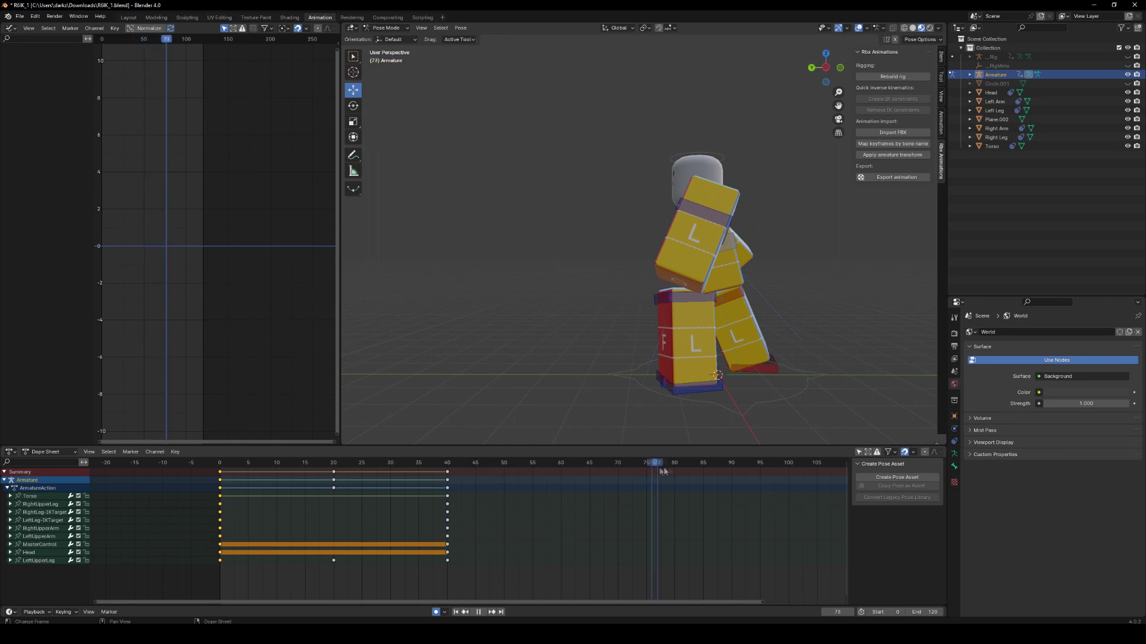
key("space")
right_click(472, 381)
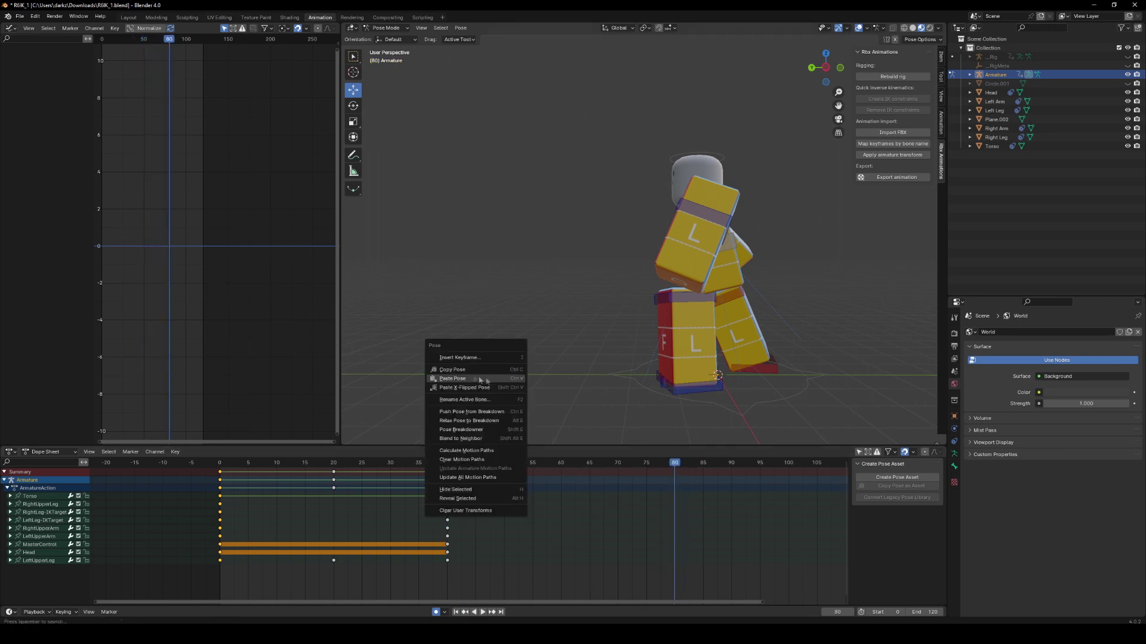
left_click(460, 381)
Copy the upper leg keyframe at frame 20, paste it flipped at frame 60, and play the animation.
left_click_drag(342, 470, 316, 539)
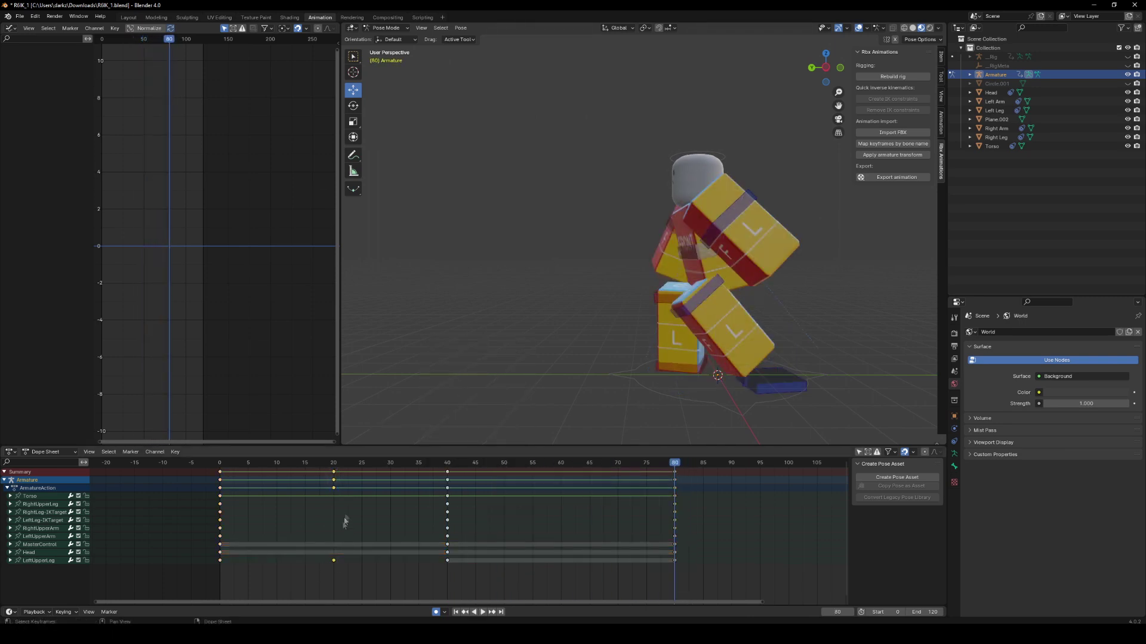
right_click(347, 502)
left_click(312, 500)
left_click(561, 463)
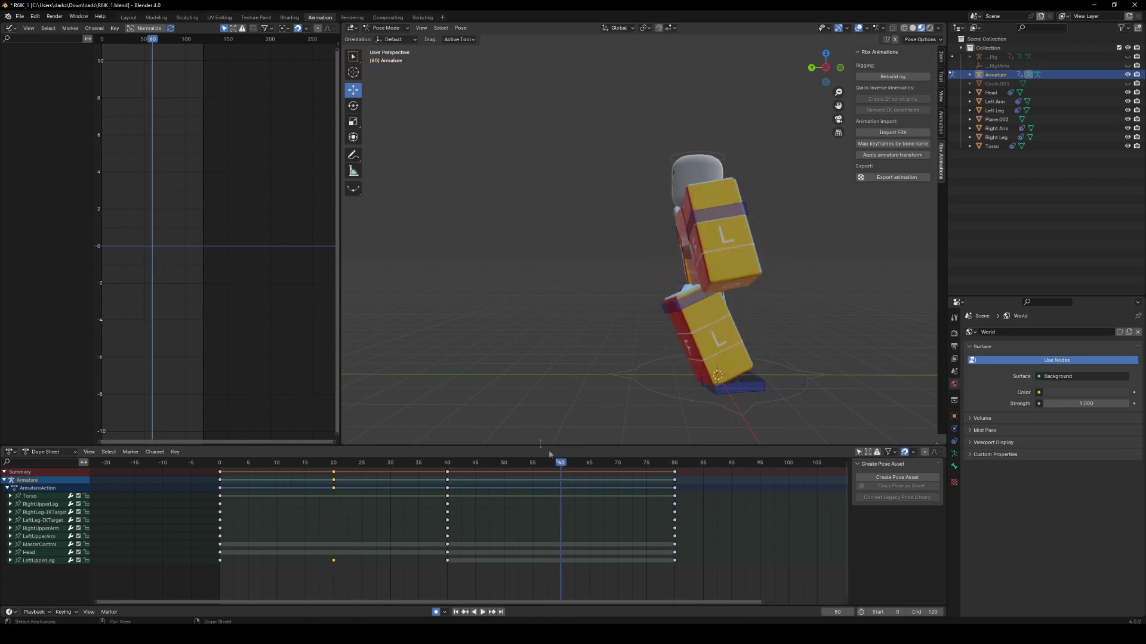
right_click(471, 504)
left_click(468, 523)
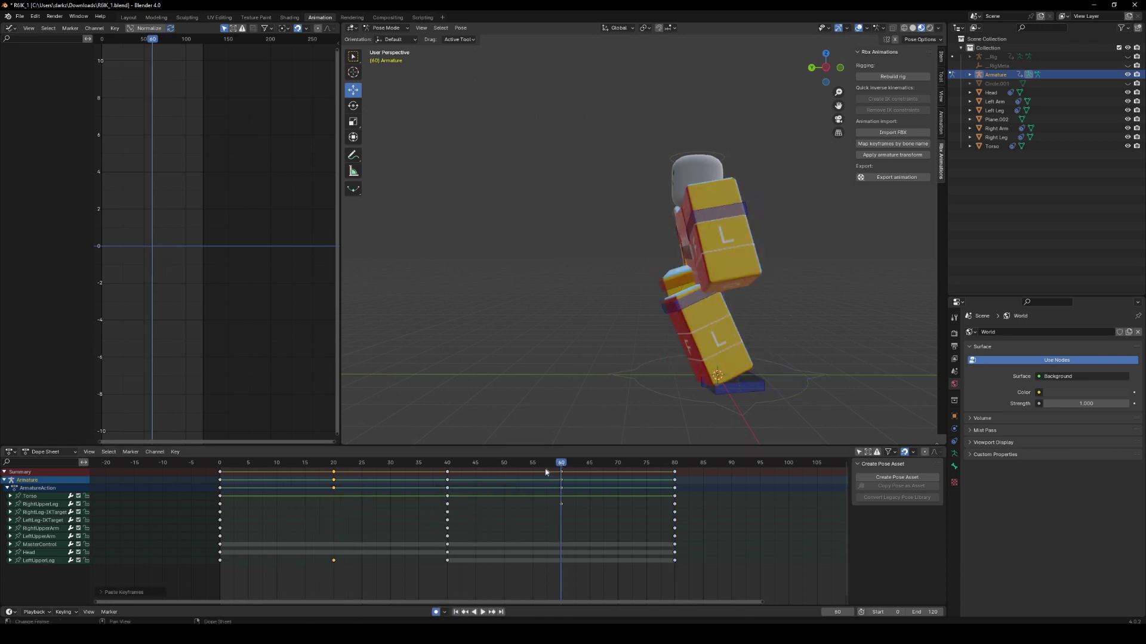
left_click_drag(561, 466, 317, 496)
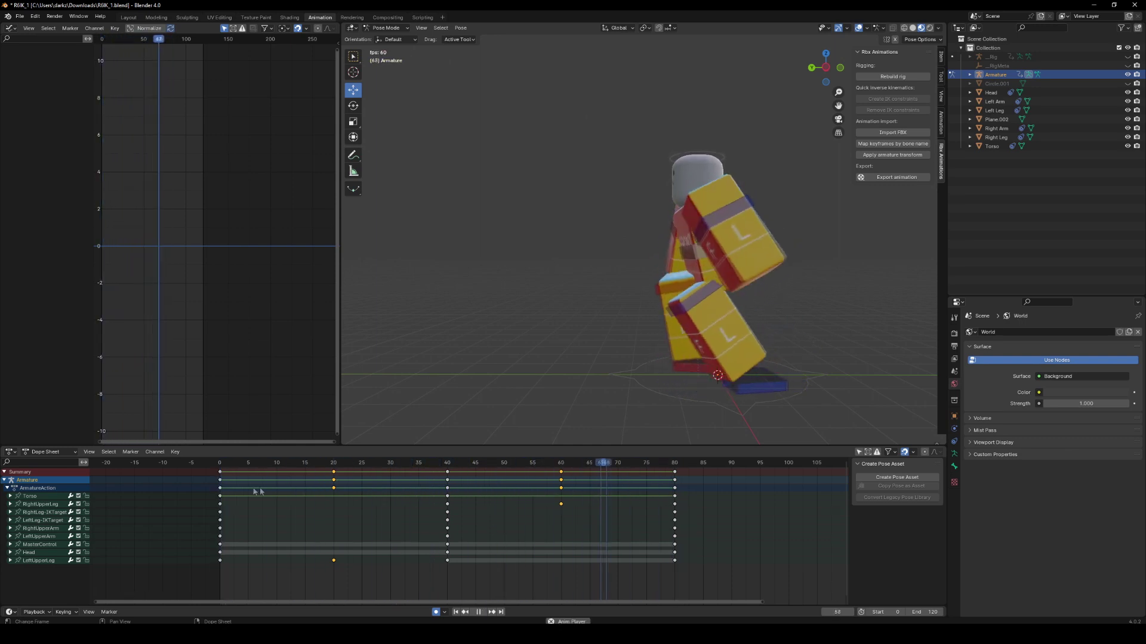
key("space")
Shift the keyframes earlier to an even 10-frame spacing, placing them at frames 10, 20, 30 and 40.
left_click_drag(683, 472, 337, 585)
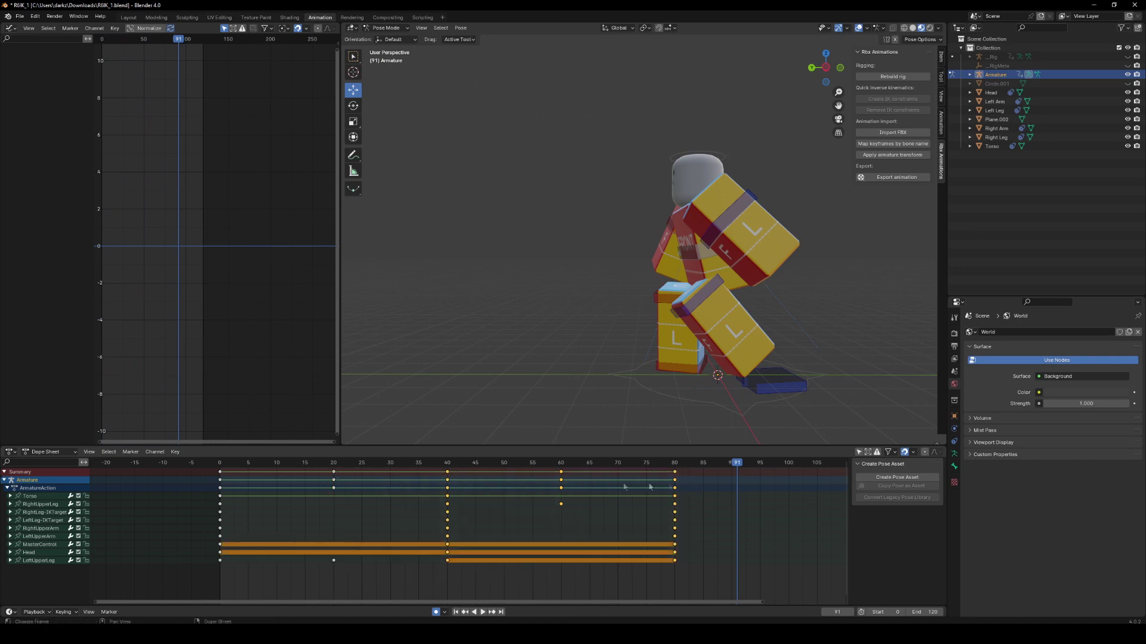
left_click_drag(684, 469, 300, 582)
left_click_drag(333, 476, 277, 476)
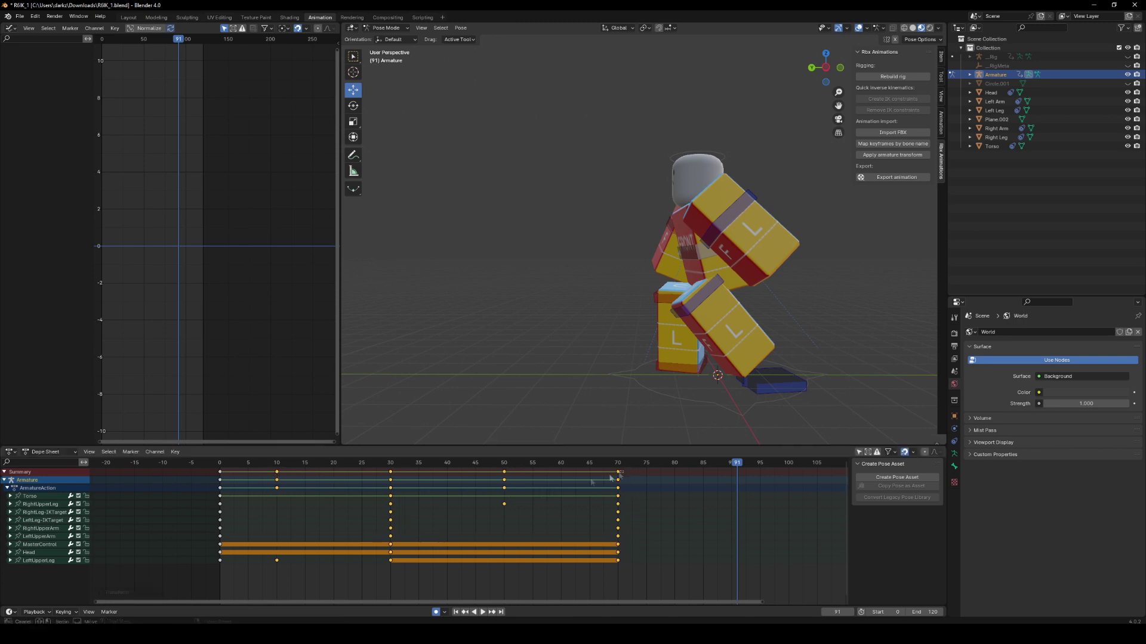
left_click_drag(623, 472, 382, 573)
left_click_drag(391, 477, 333, 479)
left_click_drag(574, 471, 434, 562)
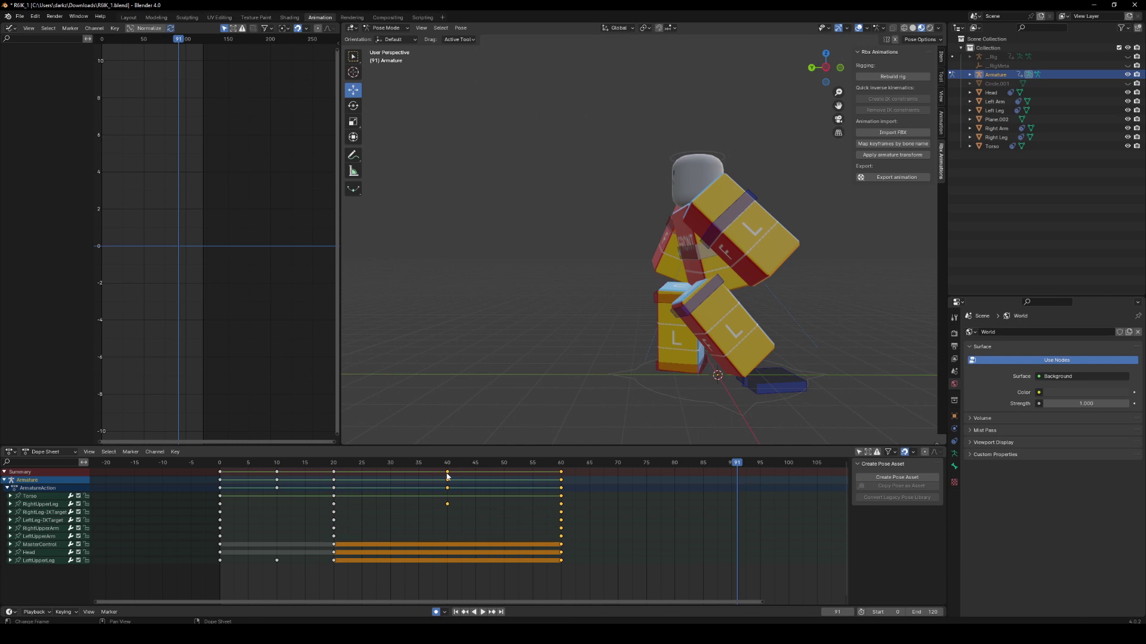
left_click_drag(447, 476, 390, 476)
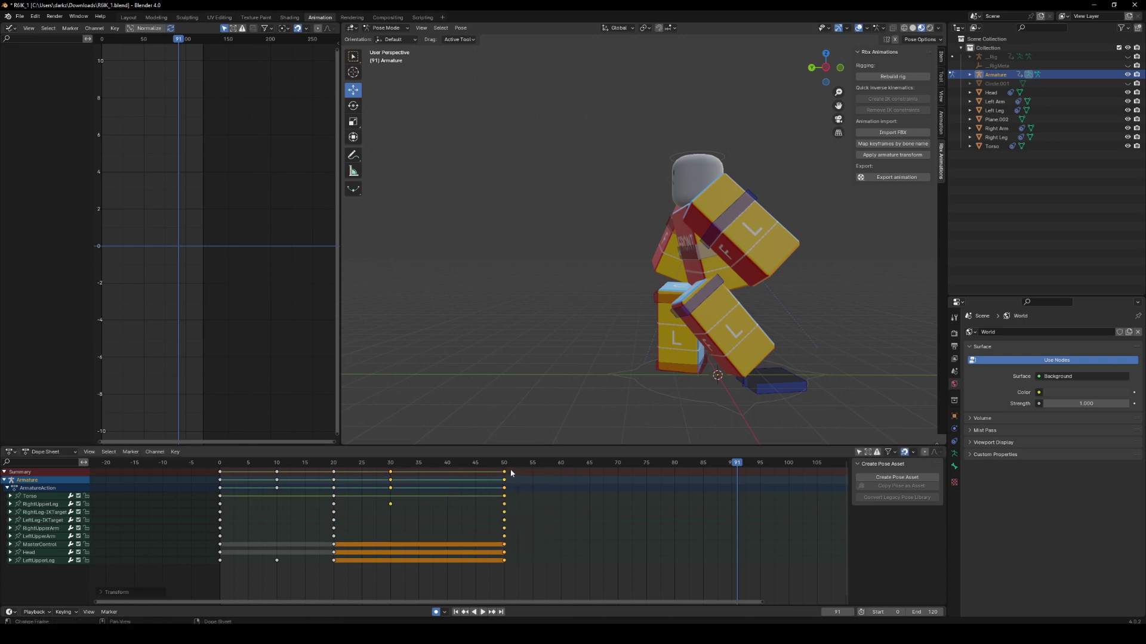
left_click_drag(504, 476, 439, 479)
Set the animation's end frame to 40 and play the loop to check the walk.
left_click(220, 466)
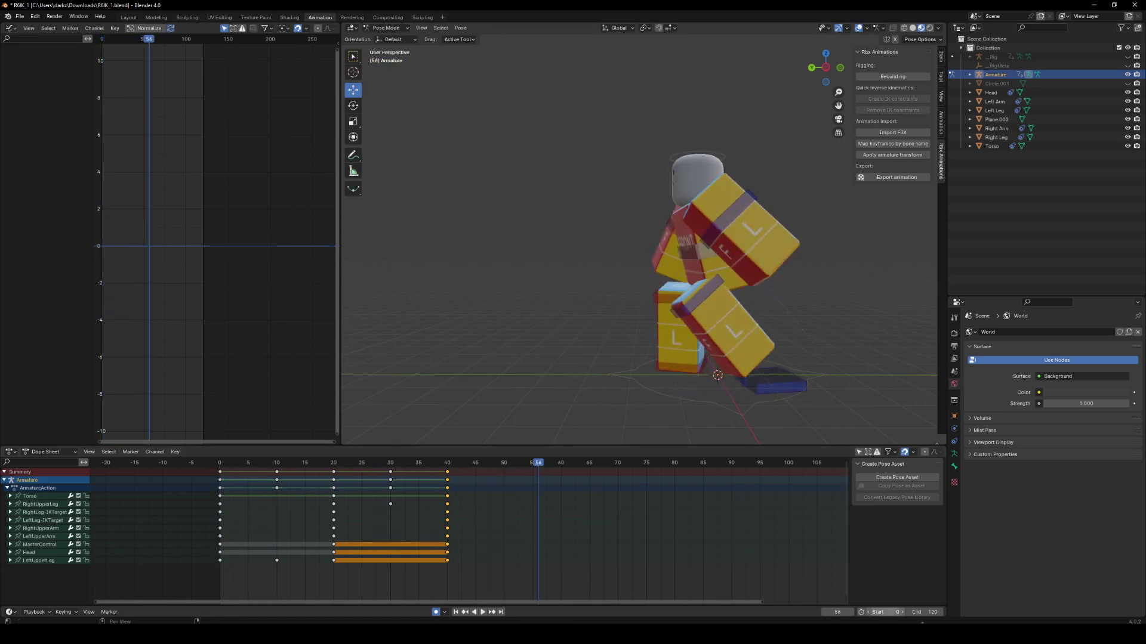
left_click(921, 611)
type("40")
key("Return")
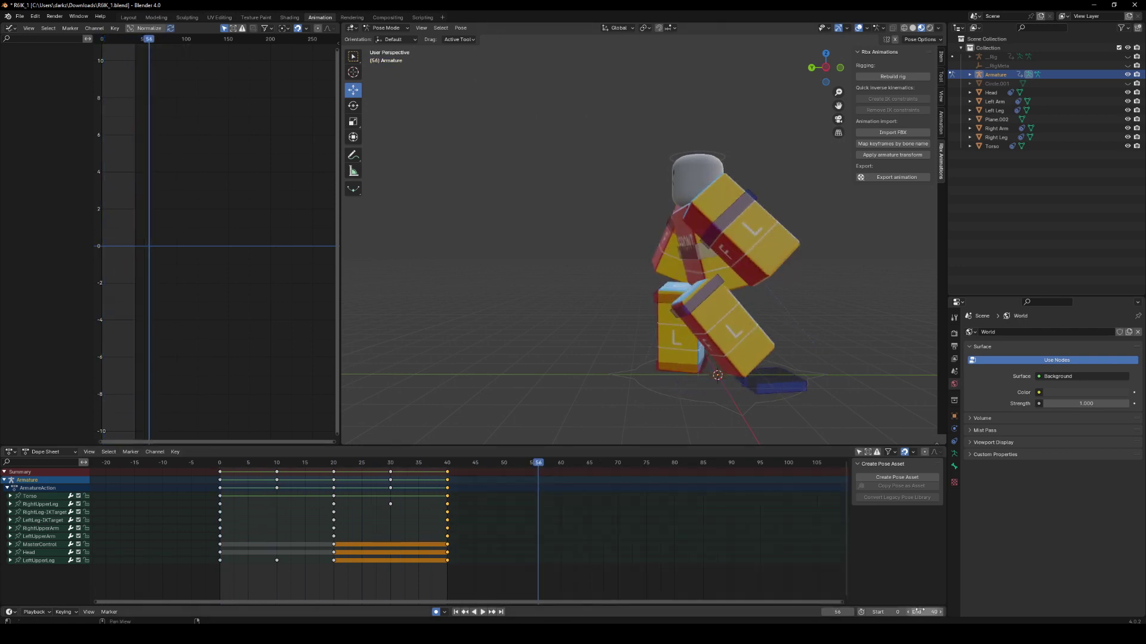
key("space")
left_click_drag(828, 70, 751, 73)
left_click_drag(826, 67, 774, 68)
key("space")
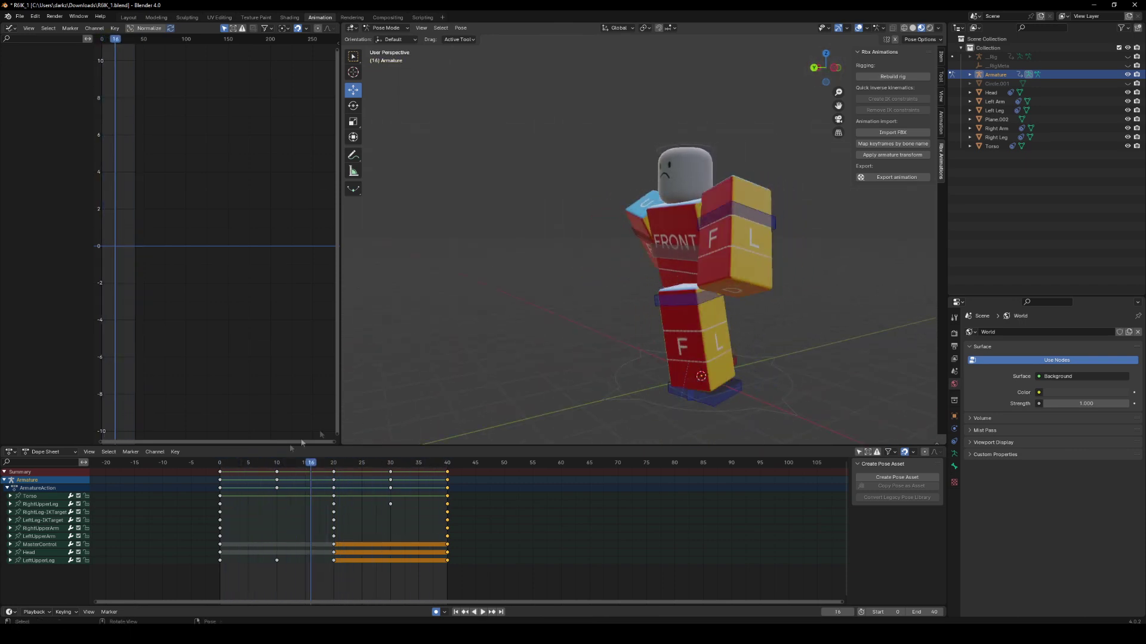
Raise the torso bone slightly along Z at frame 10 and again at frame 30.
left_click_drag(312, 464, 285, 467)
key("space")
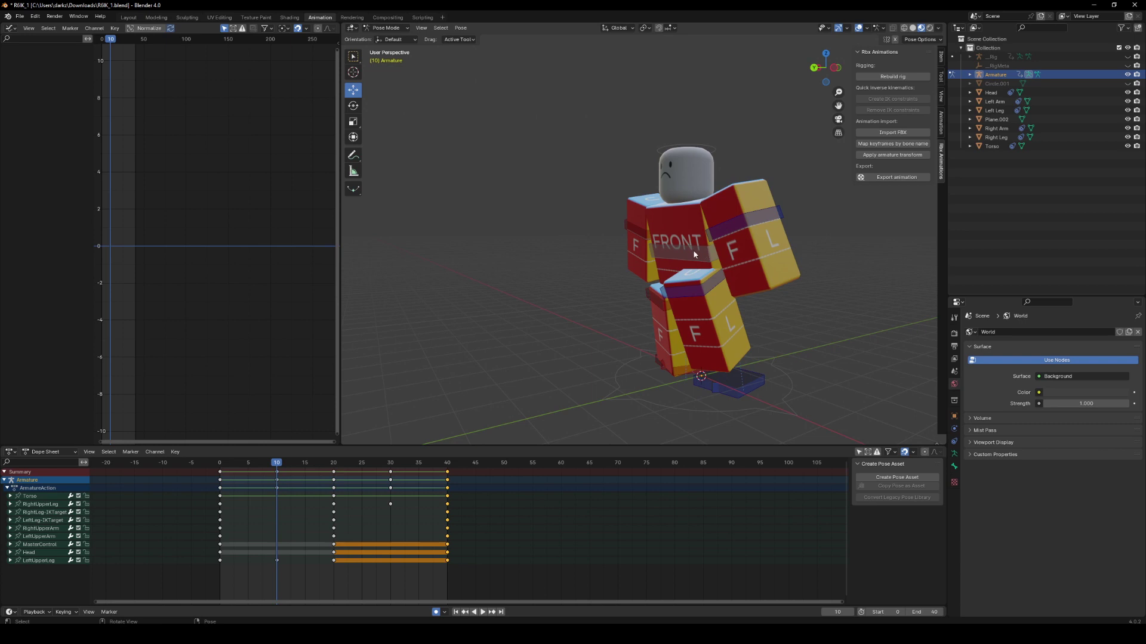
left_click(694, 254)
key("g")
key("z")
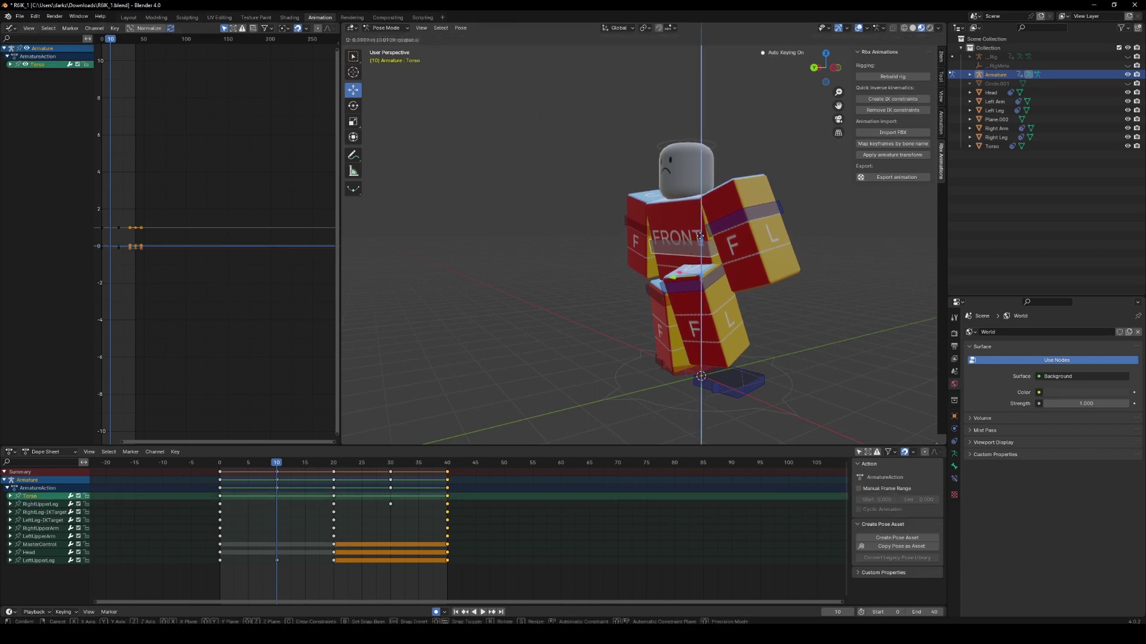
left_click(391, 464)
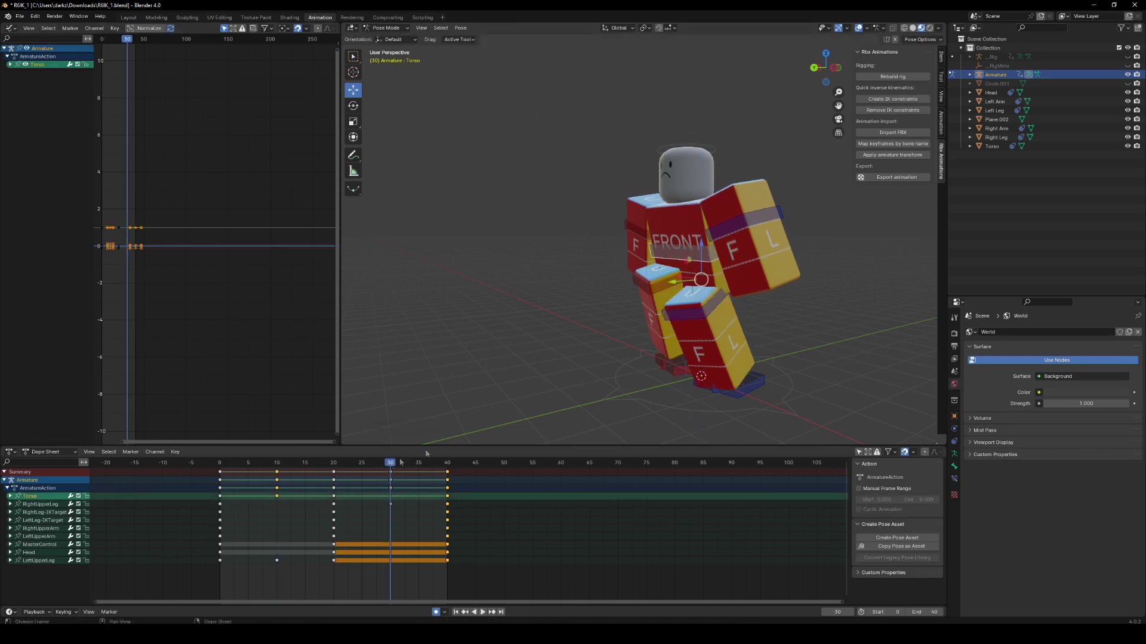
left_click_drag(701, 248, 700, 238)
Play the walk cycle from frame 0 and examine the body's motion from different angles.
left_click_drag(394, 463, 182, 492)
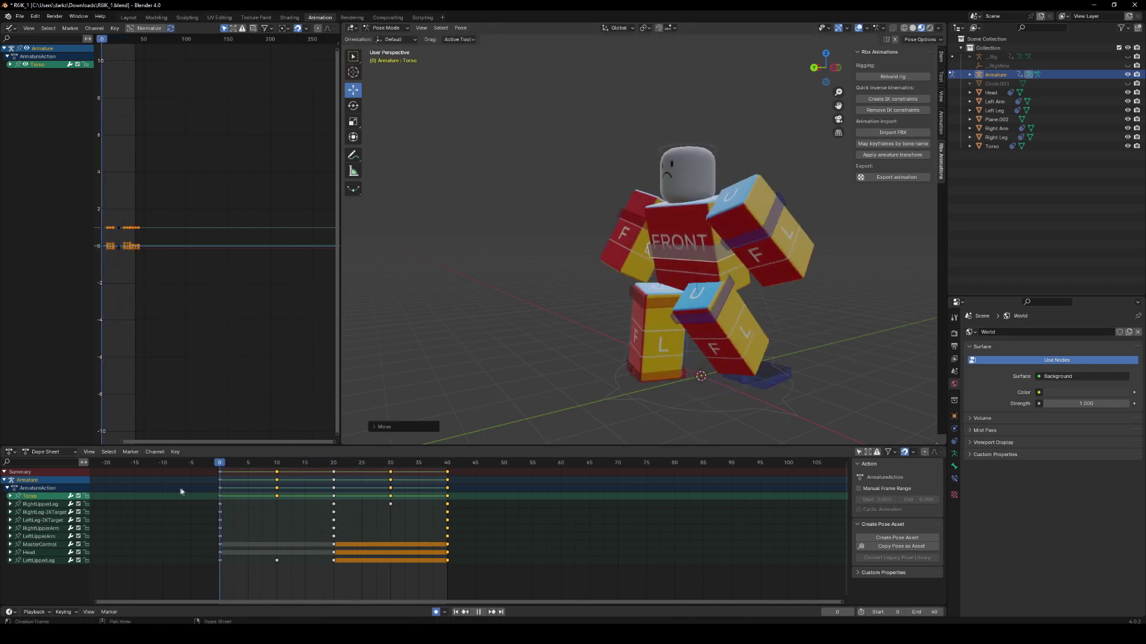
key("space")
mouse_move(830, 69)
left_mouse_down()
mouse_move(1068, 68)
mouse_move(756, 68)
mouse_move(919, 69)
mouse_move(841, 70)
left_mouse_up()
key("space")
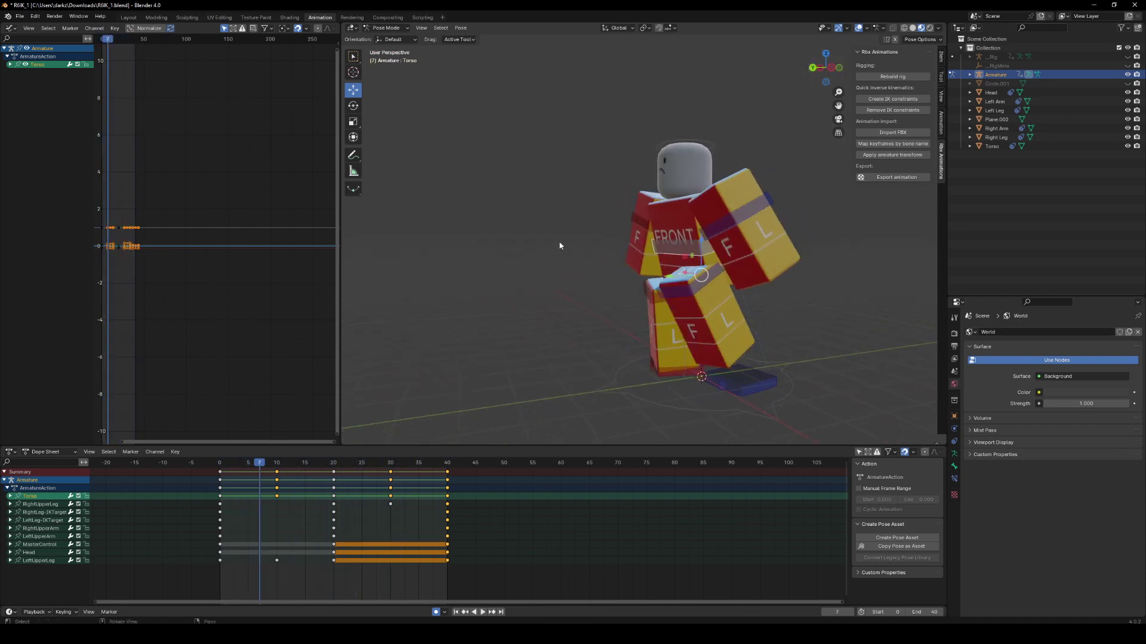
key("space")
mouse_move(825, 71)
left_mouse_down()
mouse_move(924, 72)
mouse_move(831, 69)
left_mouse_up()
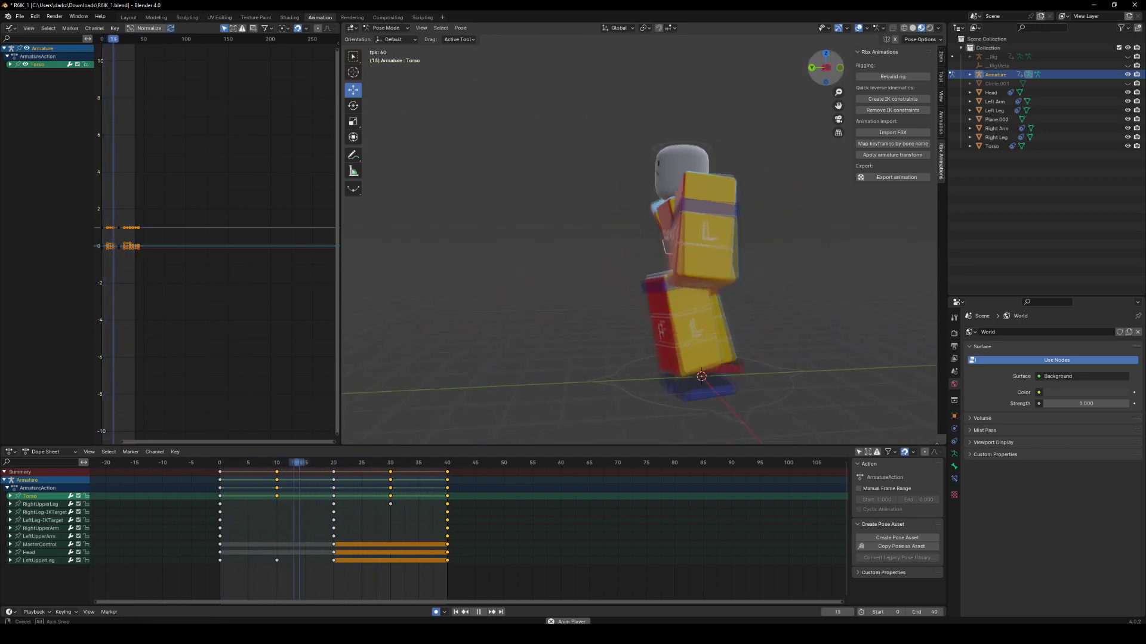